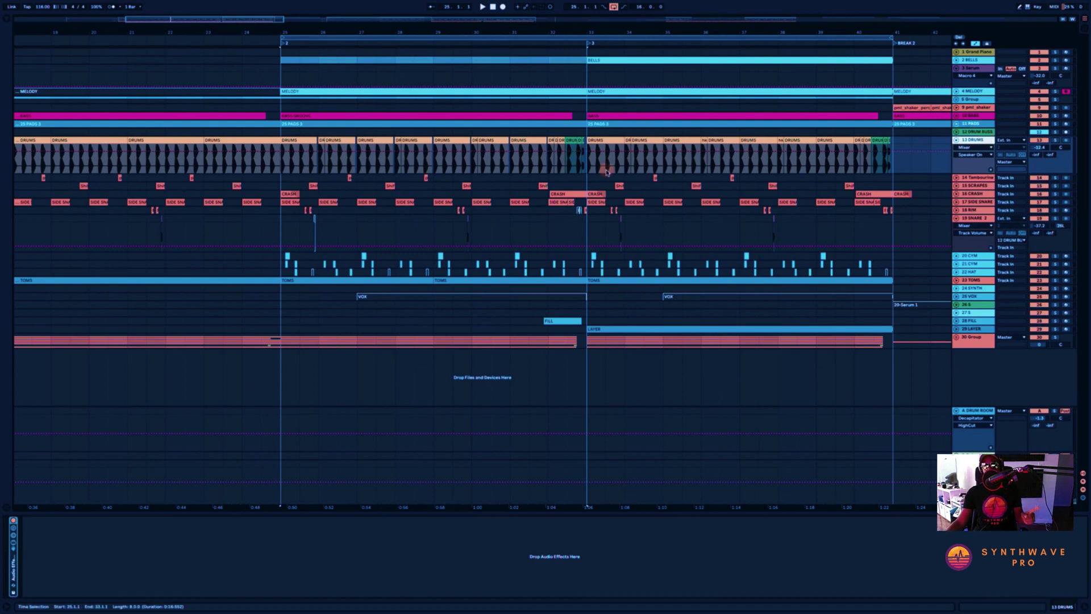
- Open the notes of the bass groove clip that starts at marker 2 and play the looped section
{"action": "left_click", "coordinate": [284, 44]}
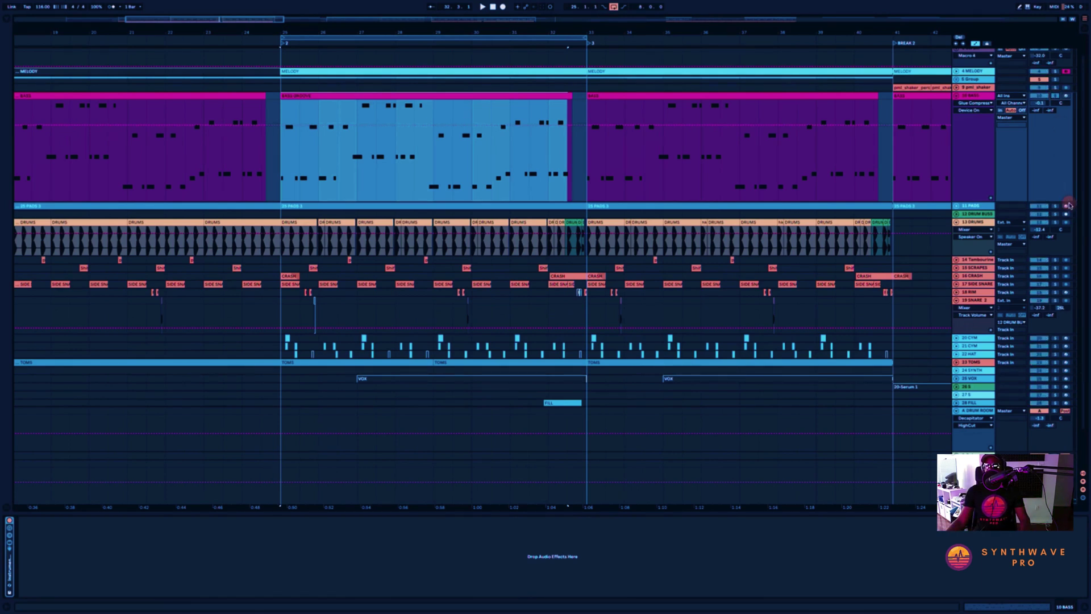
{"action": "left_click", "coordinate": [449, 99]}
{"action": "double_click", "coordinate": [449, 99]}
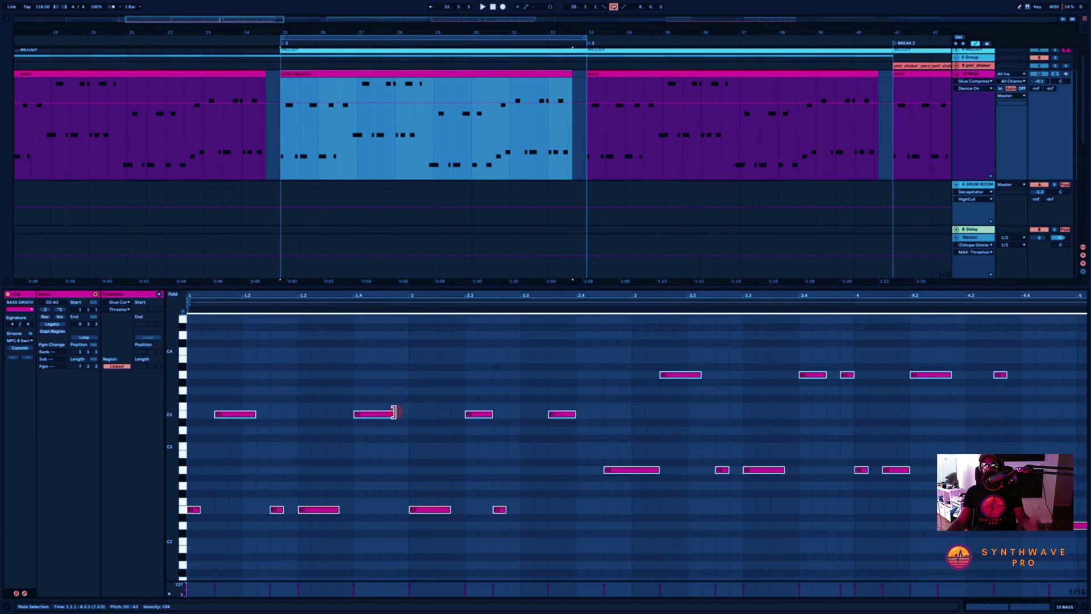
{"action": "key", "text": "space"}
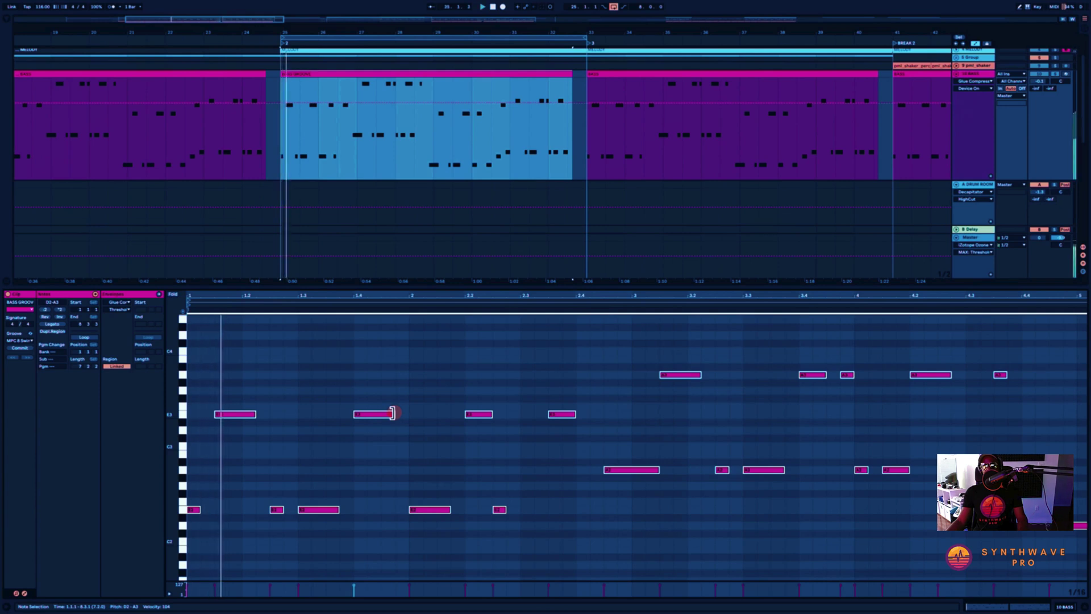
- Alternately lengthen and shorten all the bass groove notes together during playback to compare sustained and short note lengths
{"action": "left_click_drag", "start_coordinate": [392, 413], "coordinate": [406, 414]}
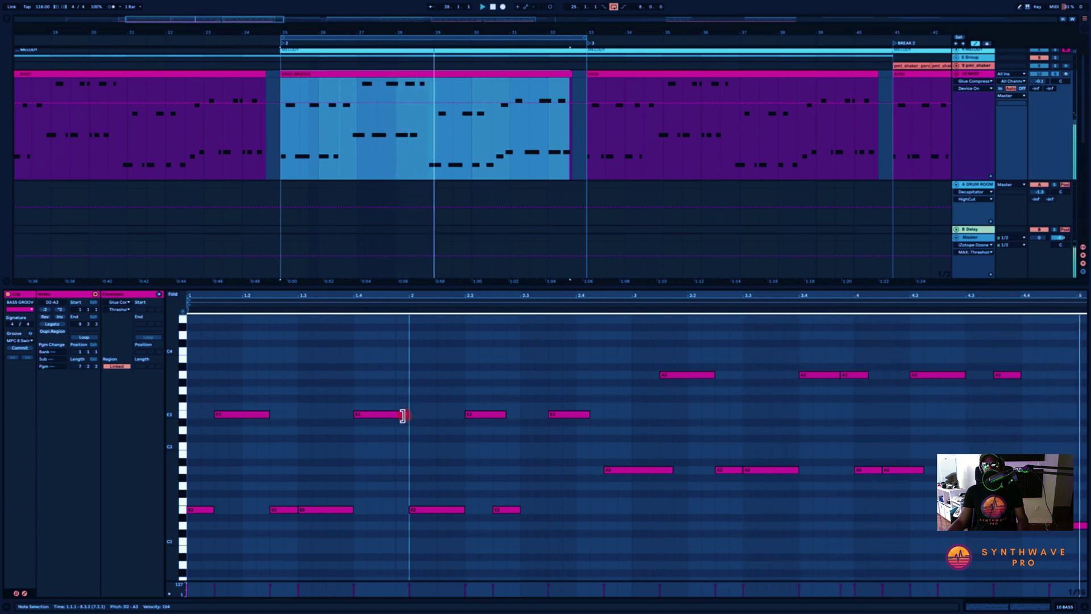
{"action": "left_click_drag", "start_coordinate": [405, 414], "coordinate": [393, 415]}
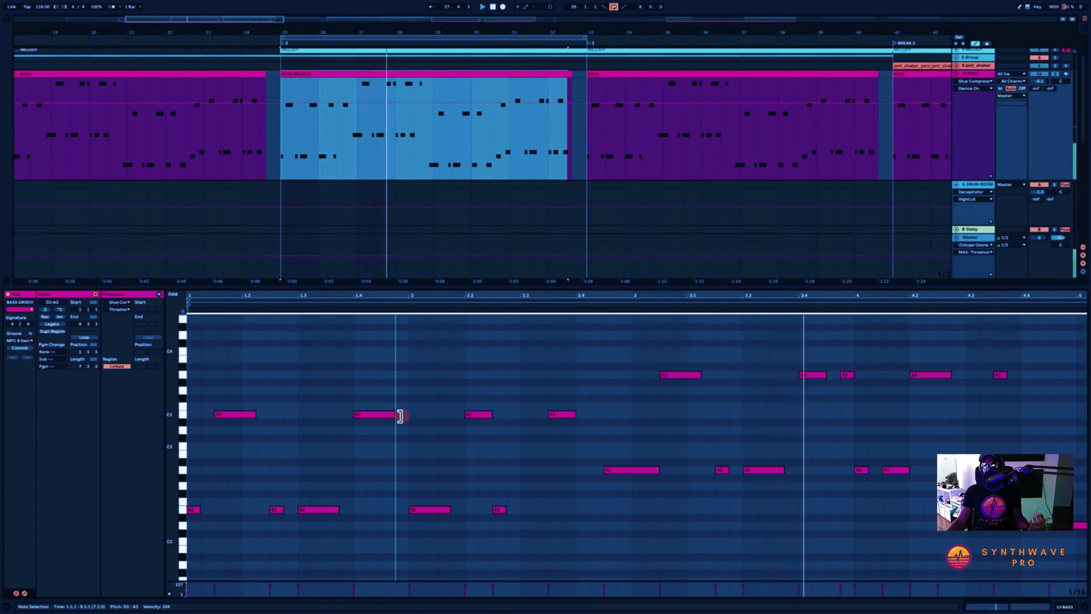
{"action": "left_click_drag", "start_coordinate": [394, 415], "coordinate": [403, 416]}
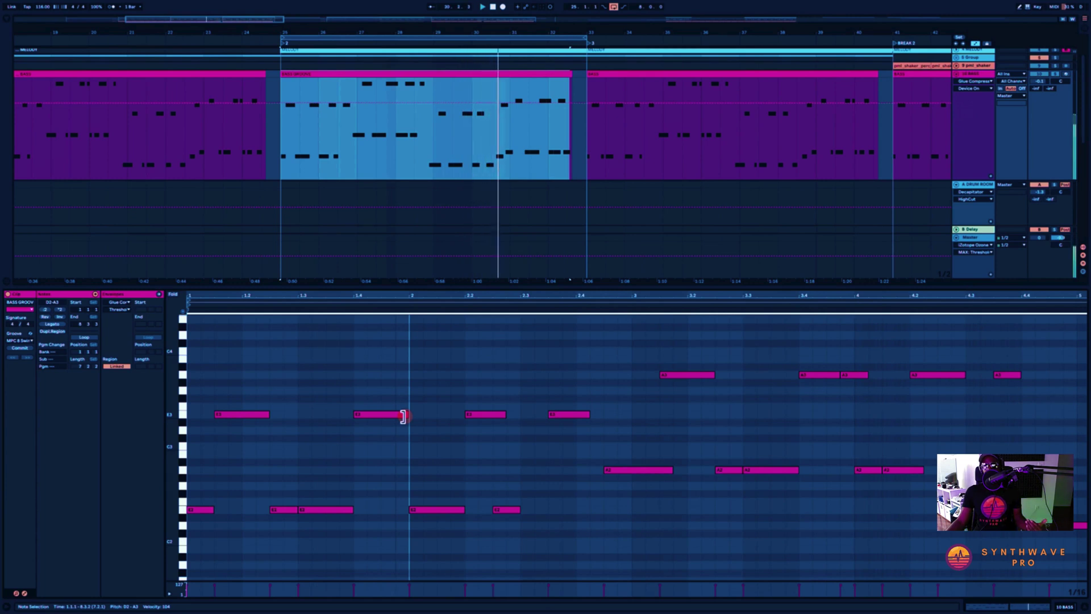
{"action": "left_click_drag", "start_coordinate": [403, 417], "coordinate": [398, 418]}
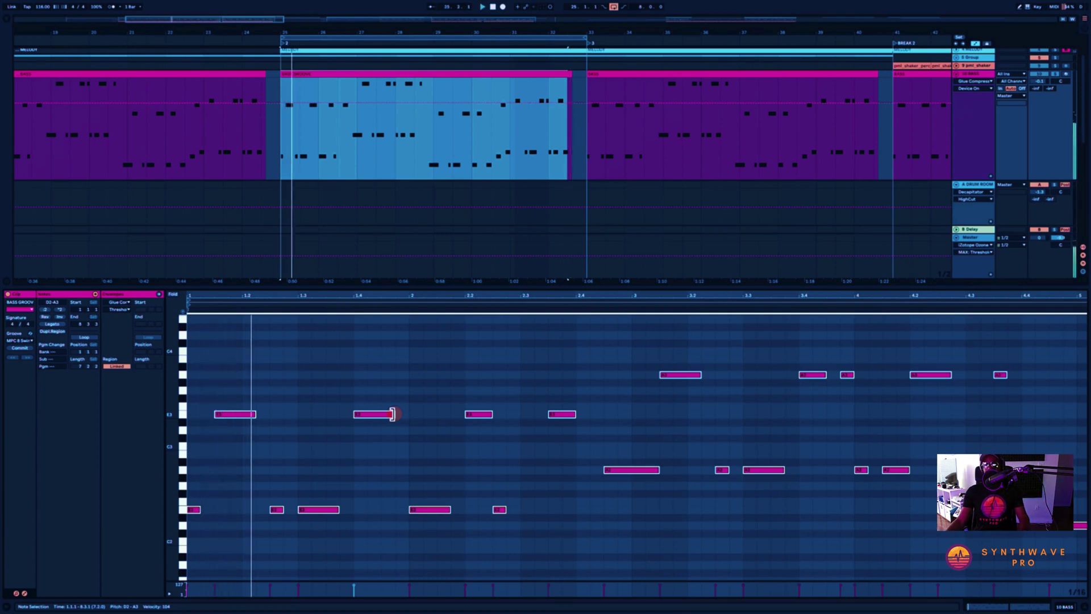
{"action": "left_click_drag", "start_coordinate": [392, 414], "coordinate": [409, 414]}
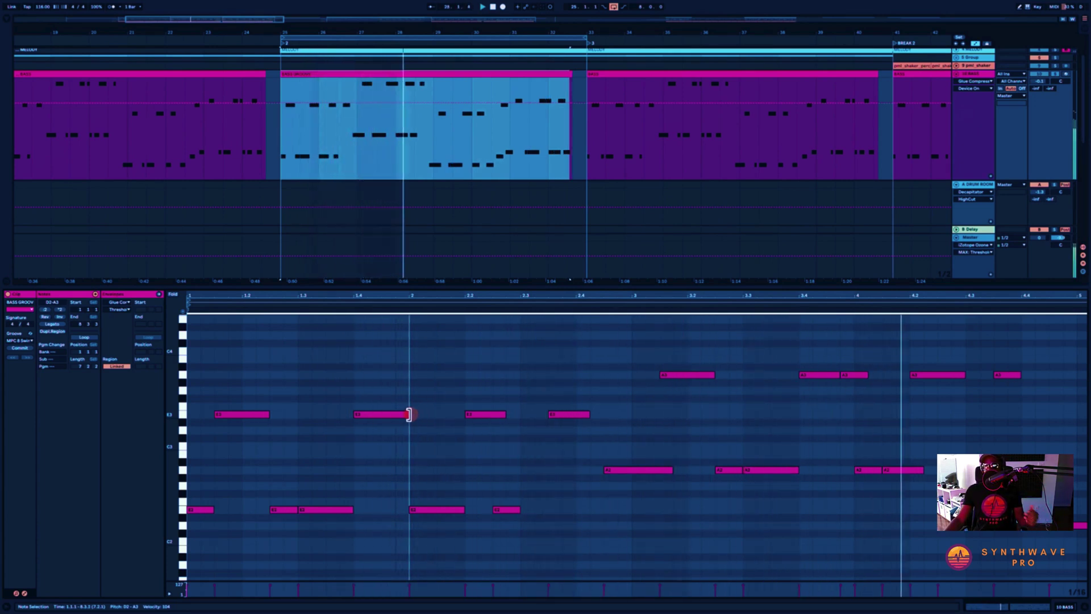
{"action": "left_click", "coordinate": [410, 415]}
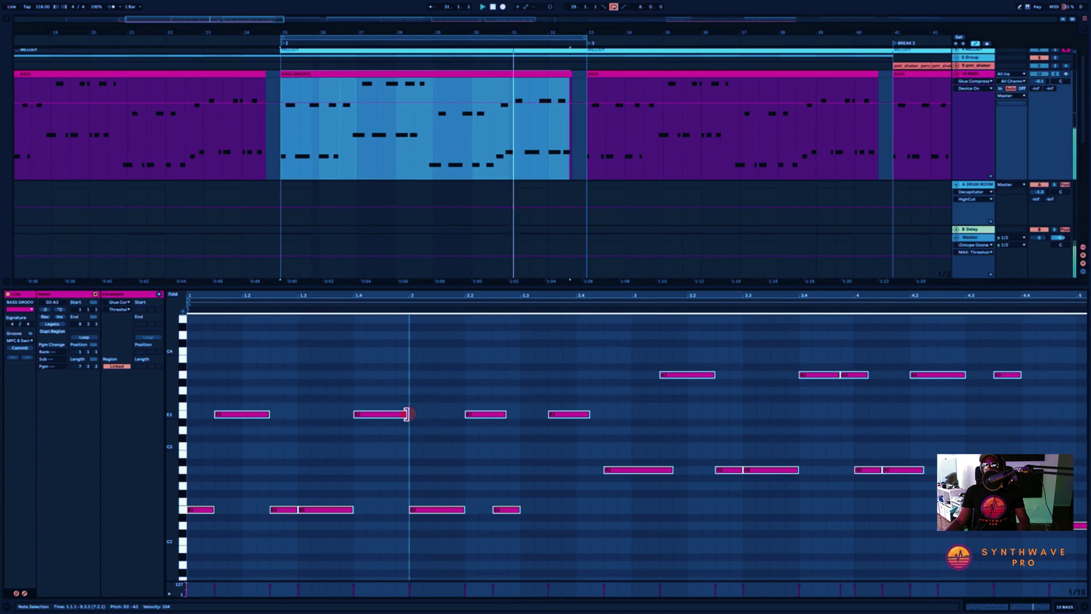
{"action": "left_click_drag", "start_coordinate": [407, 414], "coordinate": [396, 415]}
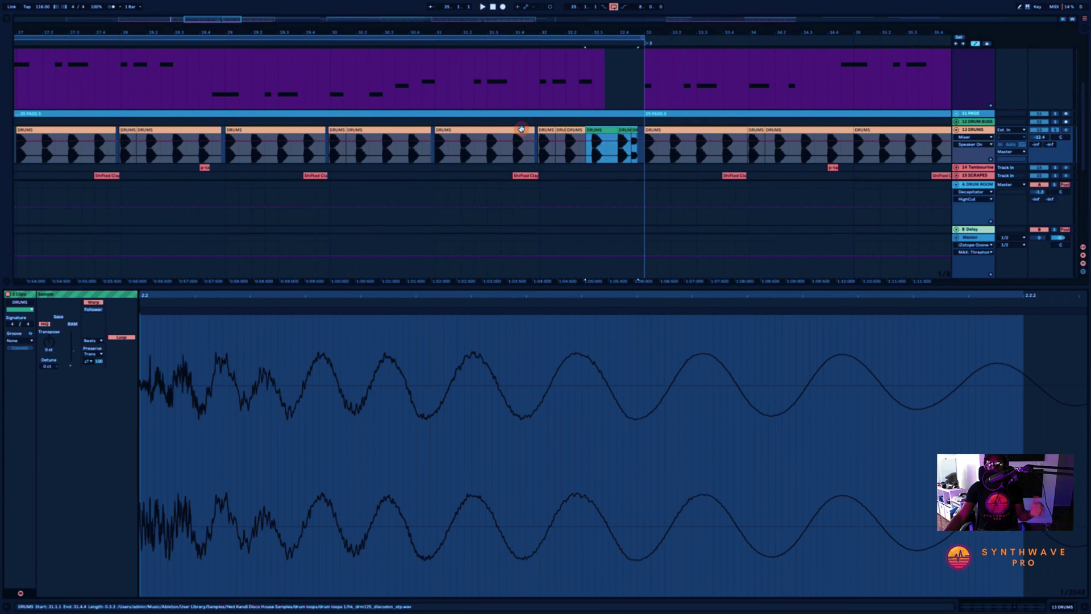
- Turn off transient looping for the green drum clips just before bar 33 and lower their transient envelope
{"action": "left_click", "coordinate": [520, 128]}
{"action": "key", "text": "space"}
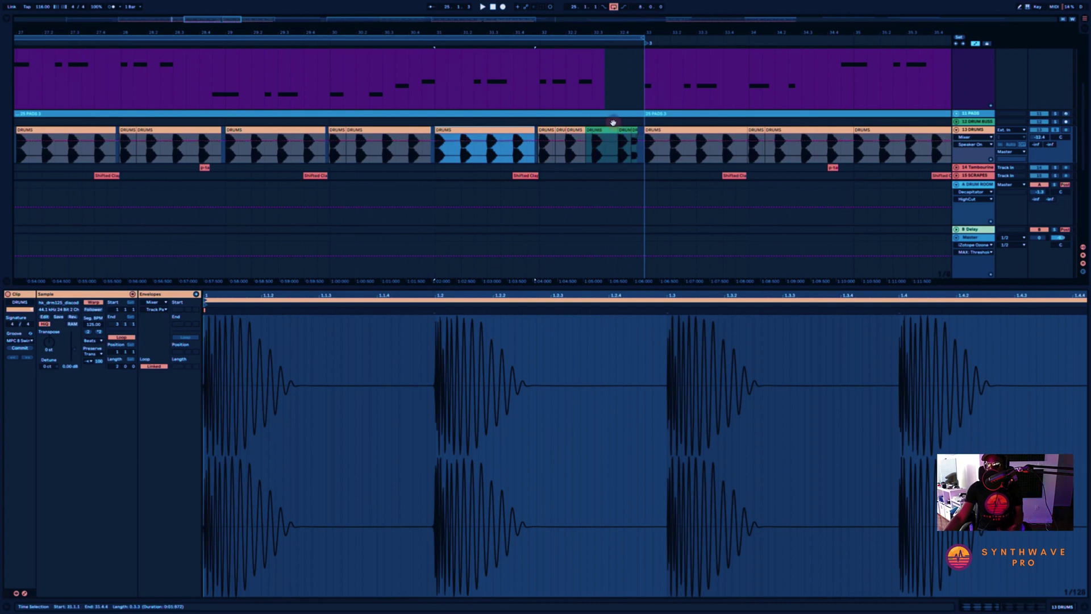
{"action": "left_click", "coordinate": [613, 128]}
{"action": "left_click", "coordinate": [633, 132], "text": "shift"}
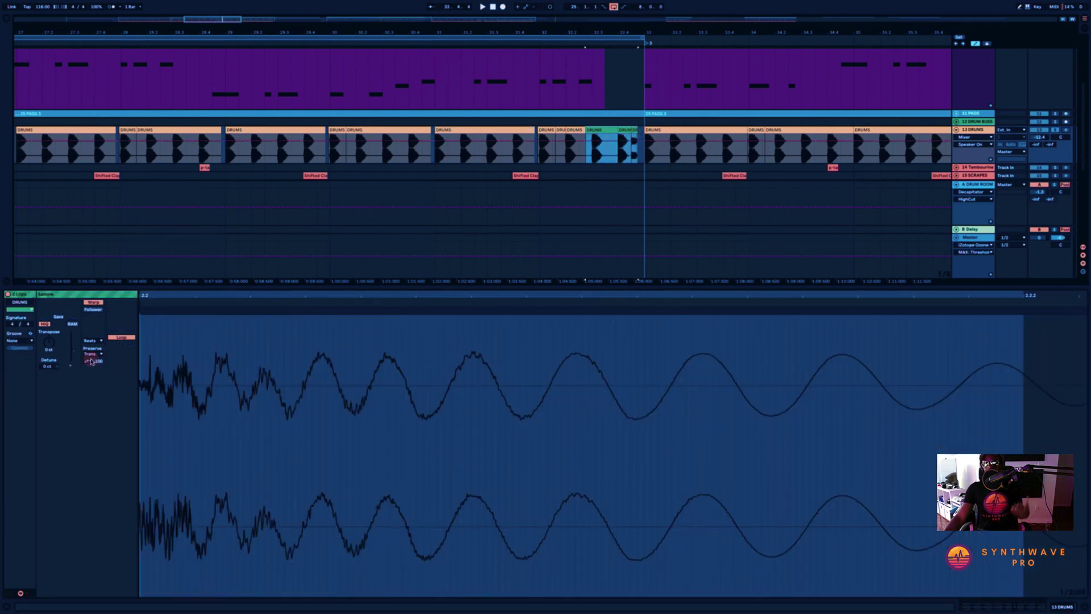
{"action": "left_click", "coordinate": [90, 362]}
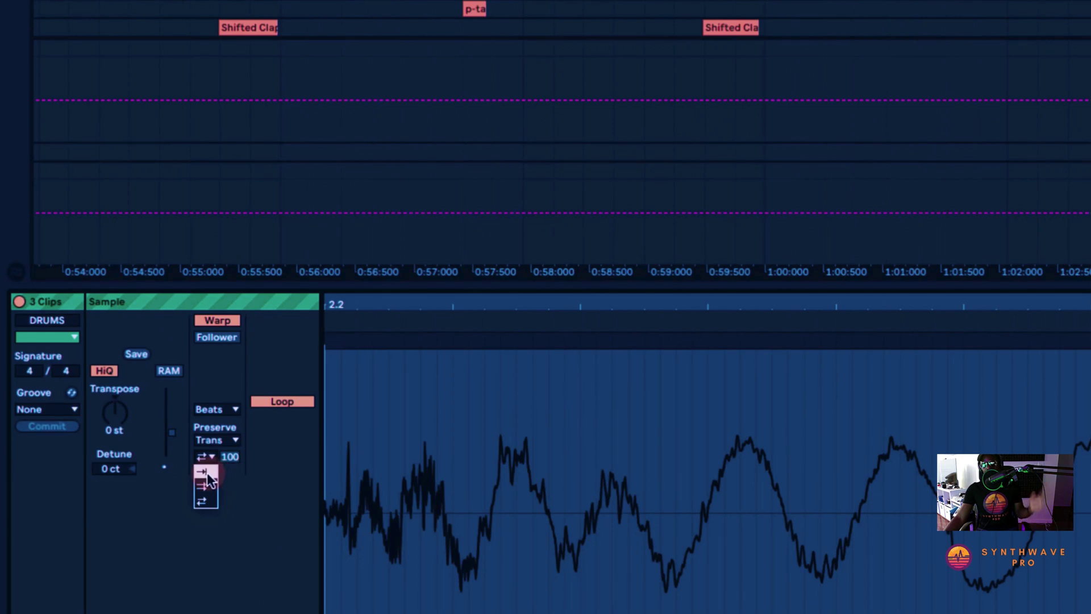
{"action": "left_click", "coordinate": [205, 473]}
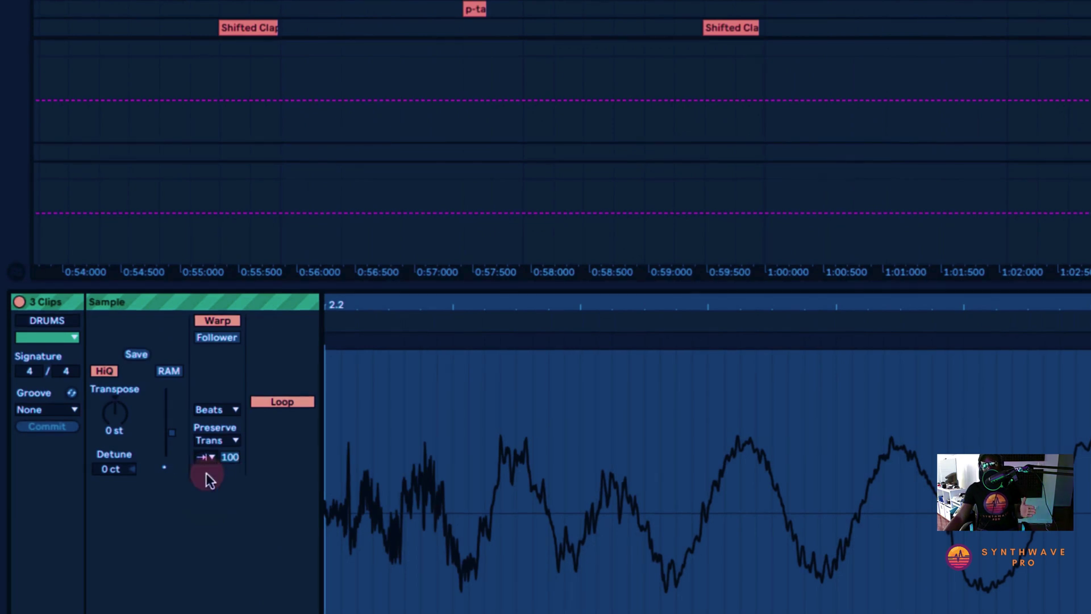
{"action": "left_click_drag", "start_coordinate": [229, 459], "coordinate": [228, 463]}
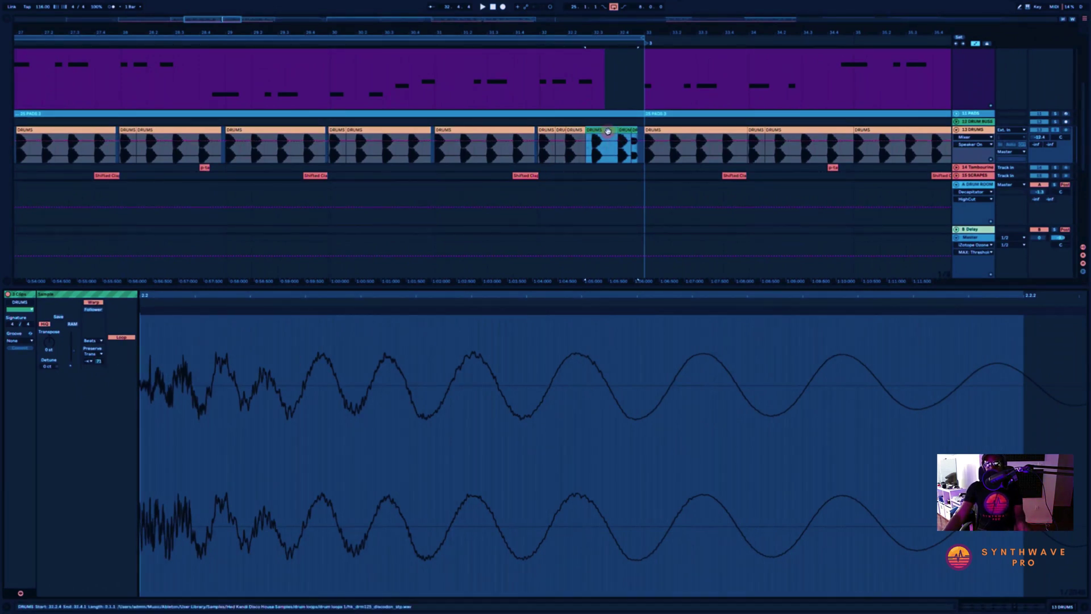
- Loop playback over the green drum clips up to bar 33 and start playing them
{"action": "left_click", "coordinate": [600, 131]}
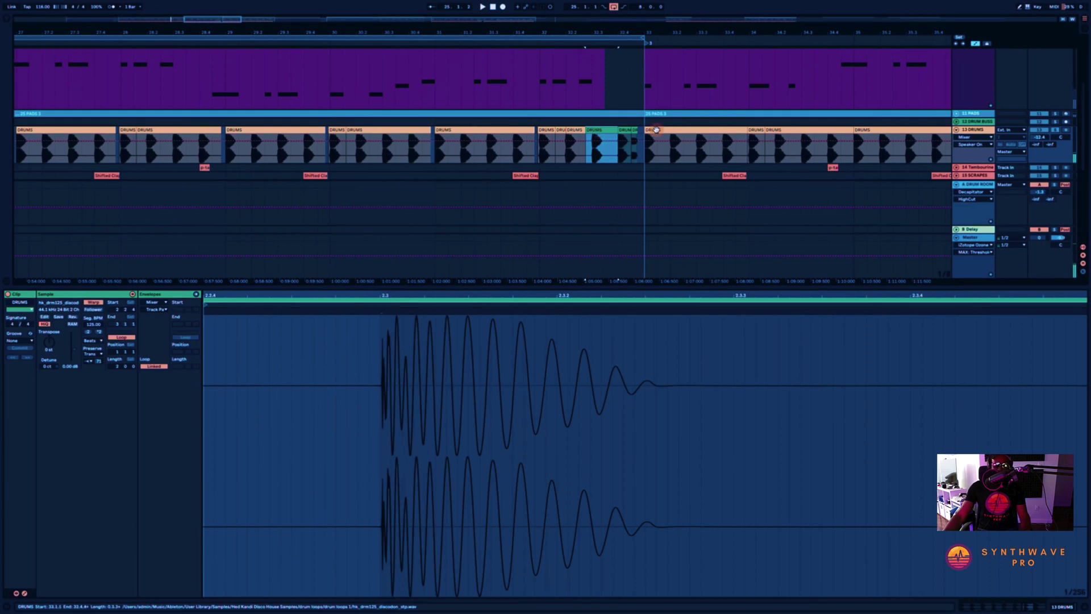
{"action": "left_click", "coordinate": [642, 135], "text": "shift"}
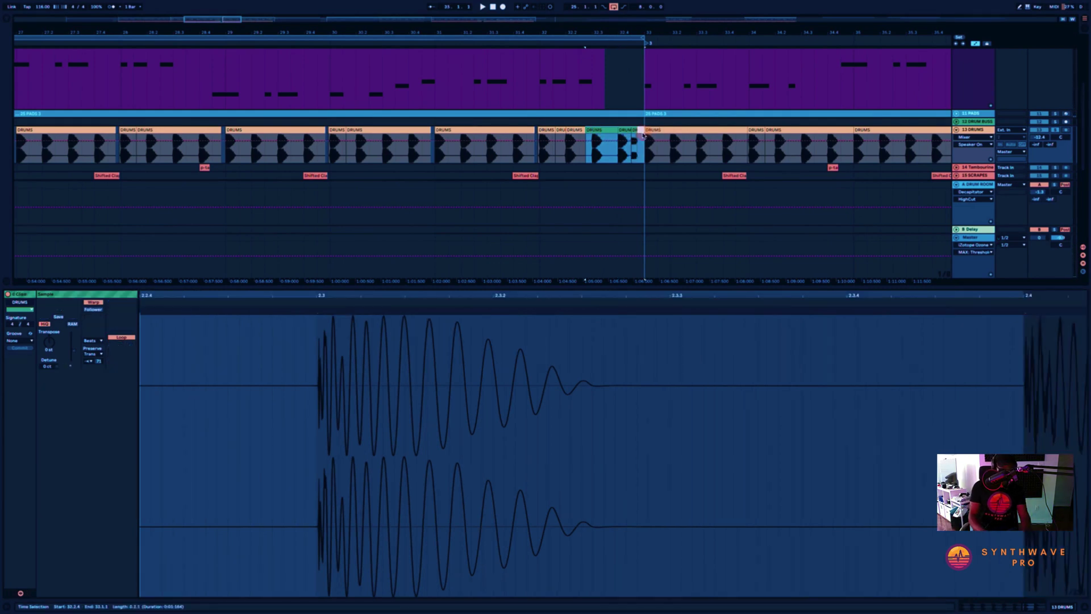
{"action": "key", "text": "ctrl+l"}
{"action": "key", "text": "space"}
- Fine-tune the transient envelope of the looped green drum clips during playback
{"action": "left_click", "coordinate": [114, 325]}
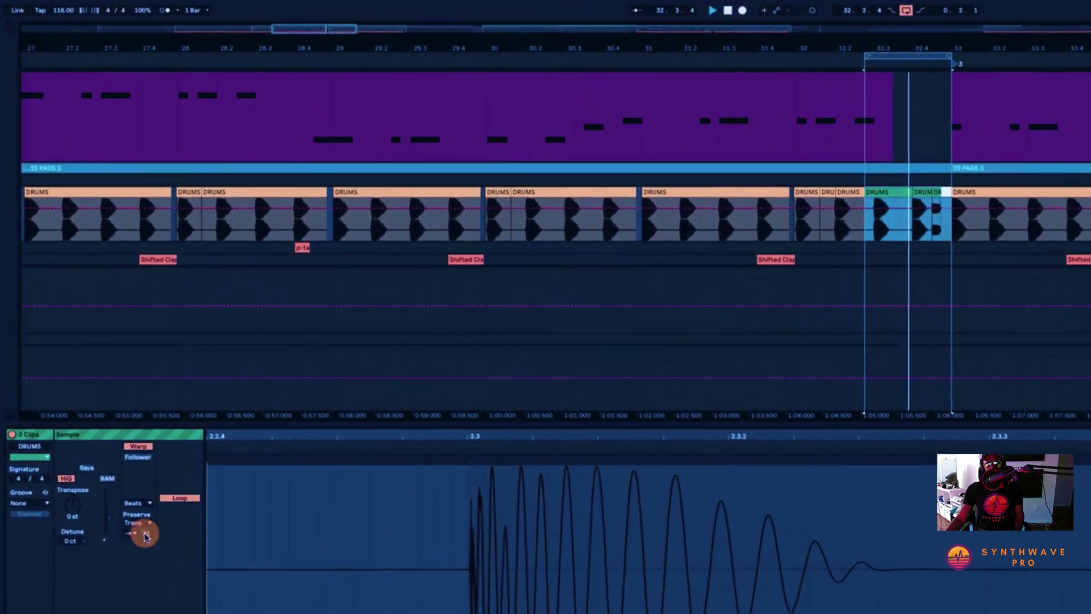
{"action": "left_click", "coordinate": [99, 363]}
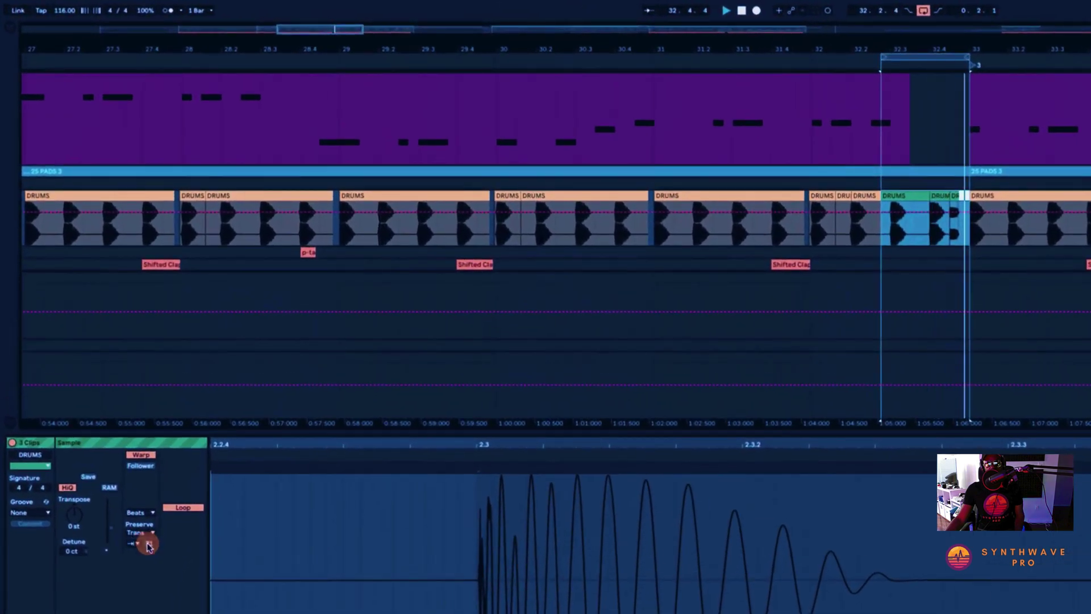
{"action": "left_click_drag", "start_coordinate": [149, 547], "coordinate": [148, 545]}
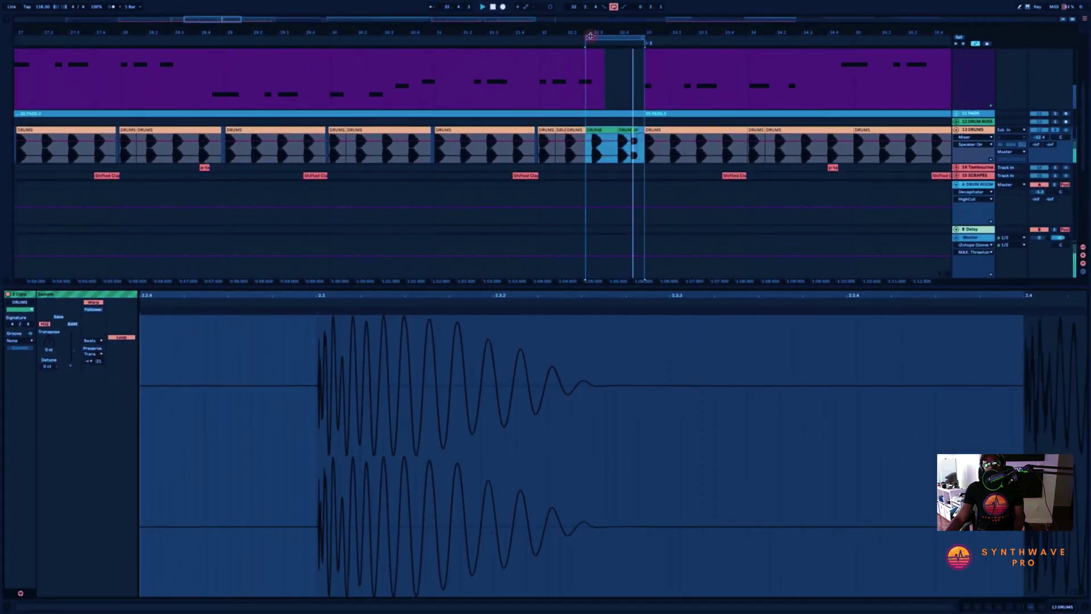
- Extend the playback loop to cover the whole bar from 32 to 33 and play the drum fill
{"action": "left_click_drag", "start_coordinate": [590, 36], "coordinate": [543, 35]}
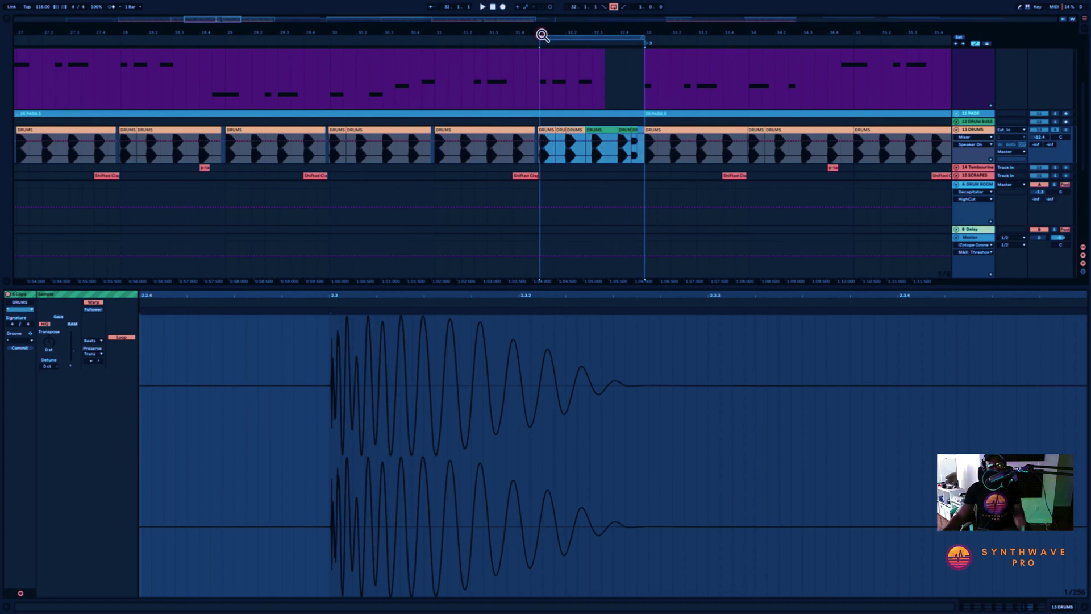
{"action": "scroll", "coordinate": [556, 29], "scroll_direction": "up", "scroll_amount": 5}
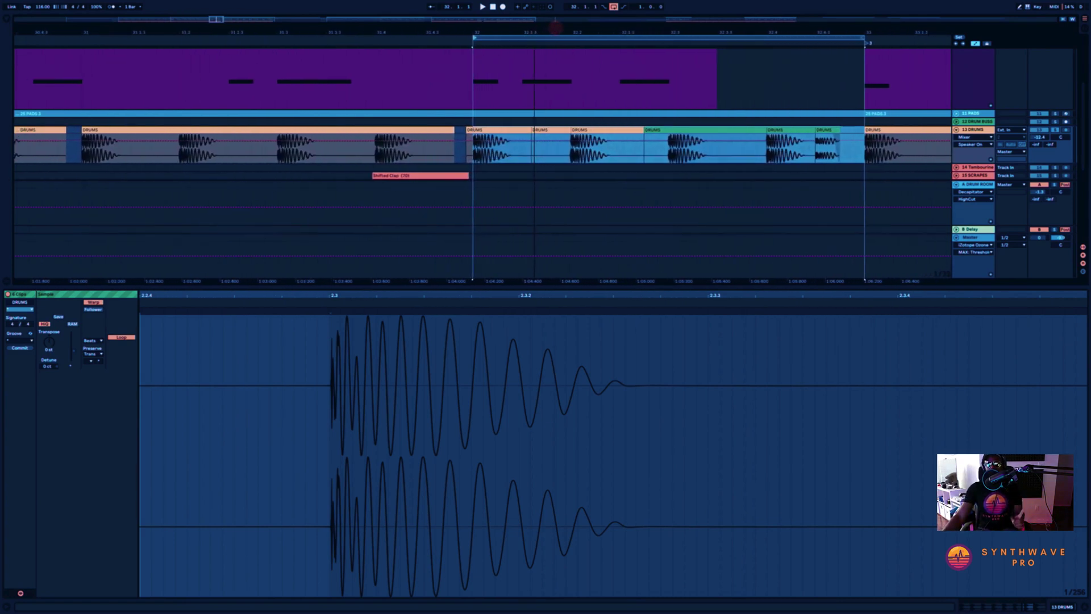
{"action": "scroll", "coordinate": [494, 35], "scroll_direction": "down", "scroll_amount": 1}
{"action": "left_click_drag", "start_coordinate": [480, 38], "coordinate": [460, 37]}
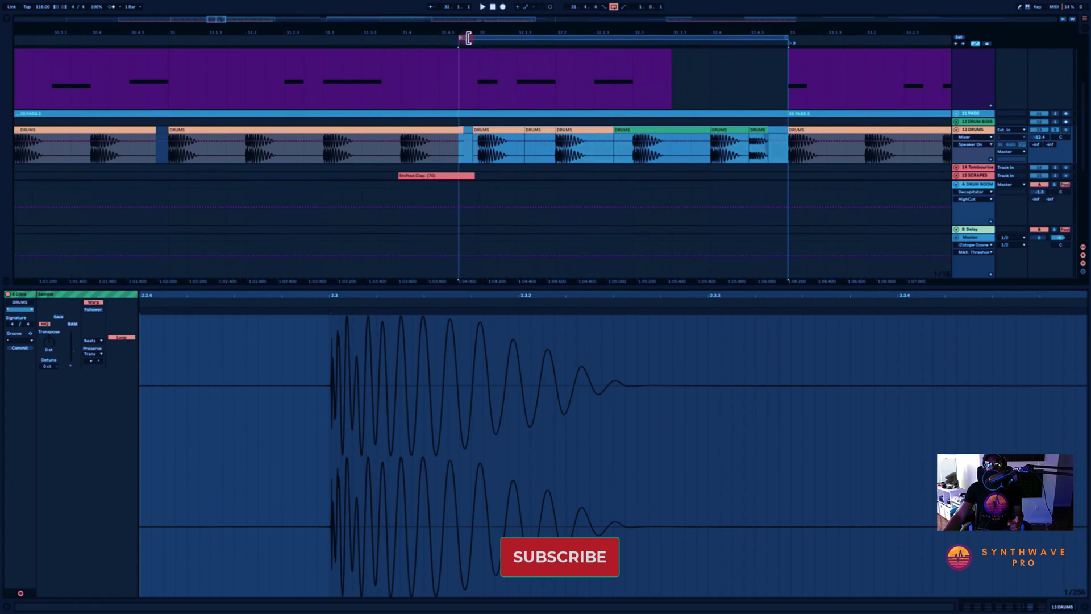
{"action": "left_click", "coordinate": [496, 130]}
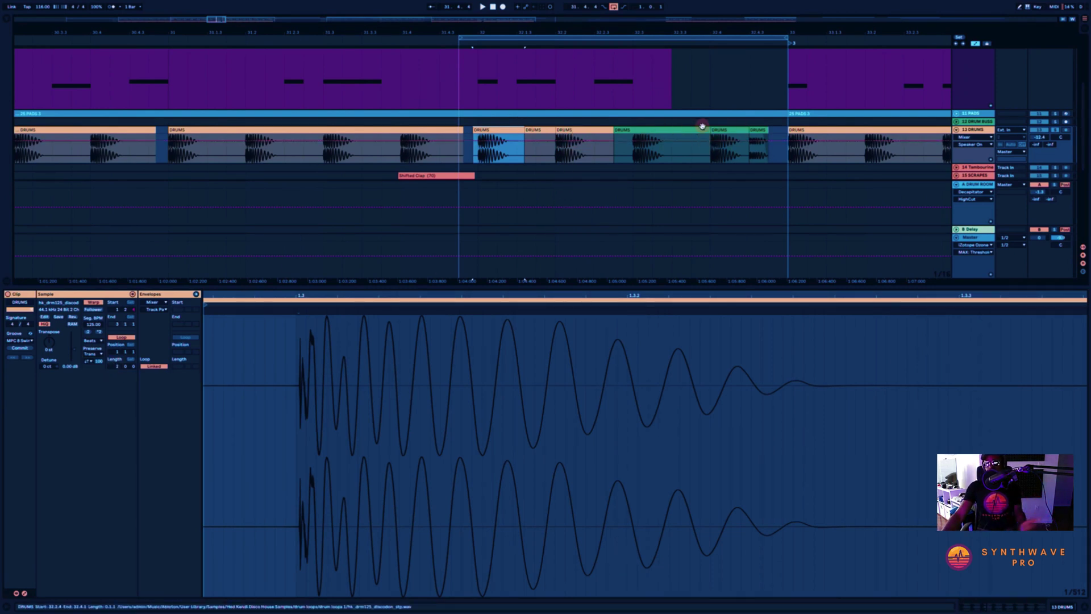
{"action": "left_click", "coordinate": [483, 7]}
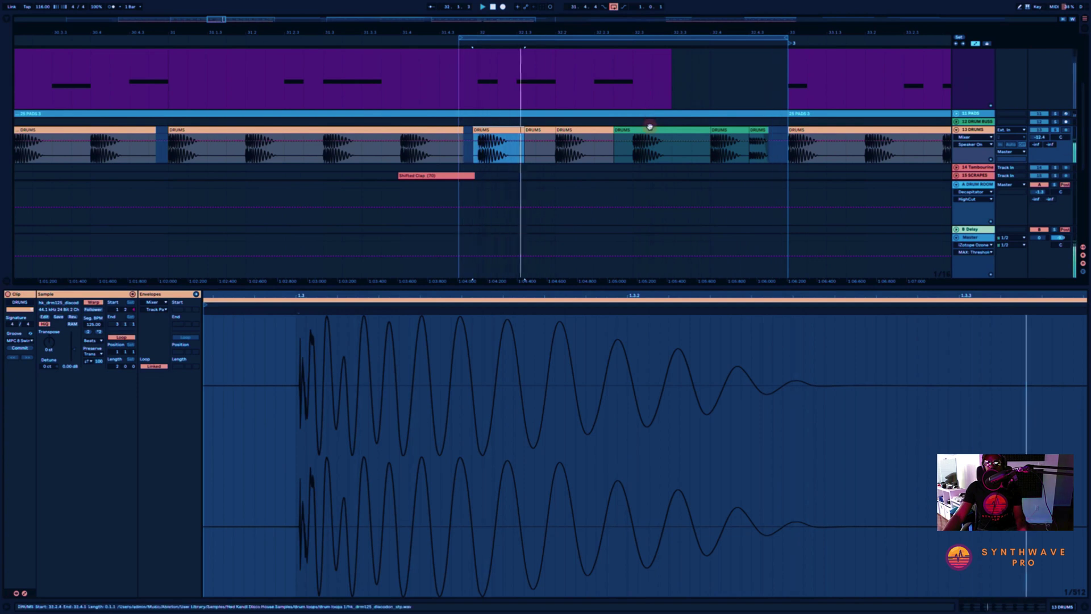
{"action": "left_click", "coordinate": [471, 38]}
{"action": "left_click_drag", "start_coordinate": [472, 38], "coordinate": [478, 37]}
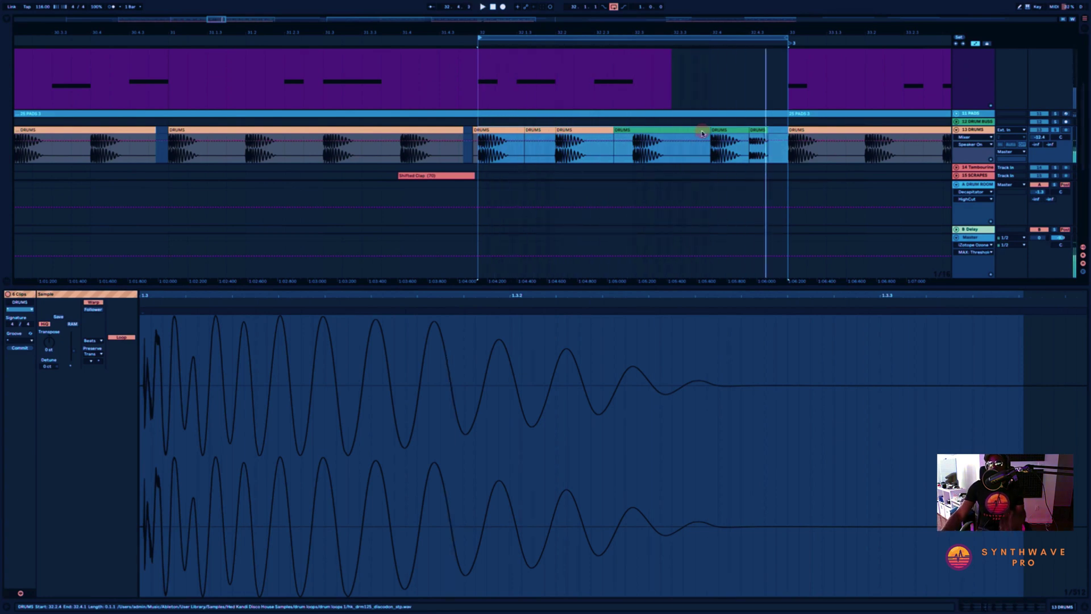
- Play the looped bar 32 and set the transient envelope of the green drum clips to 100
{"action": "left_click_drag", "start_coordinate": [709, 27], "coordinate": [710, 35]}
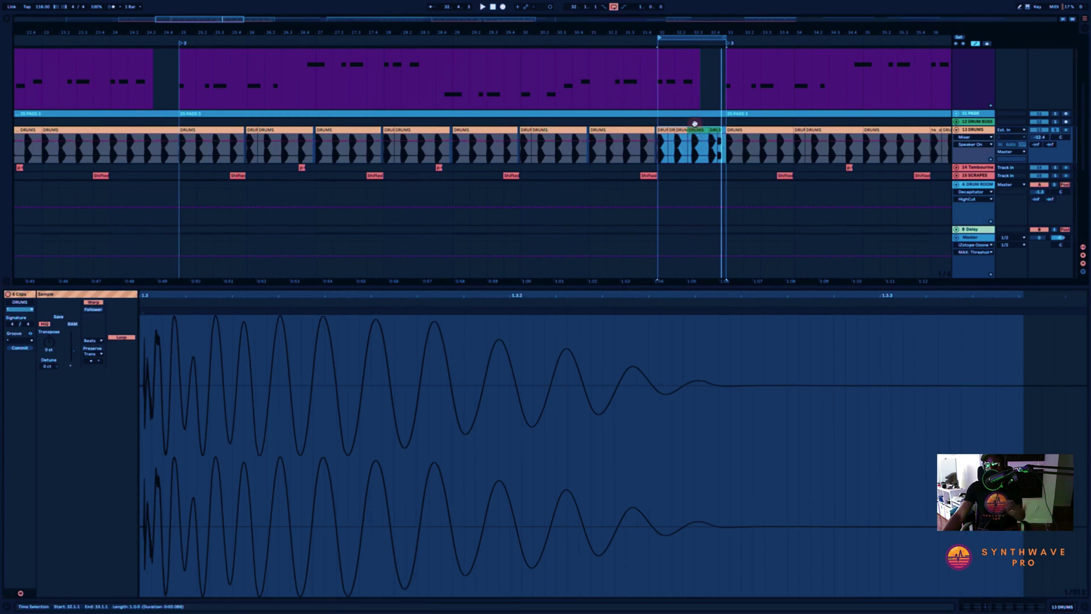
{"action": "scroll", "coordinate": [694, 123], "scroll_direction": "down", "scroll_amount": 5}
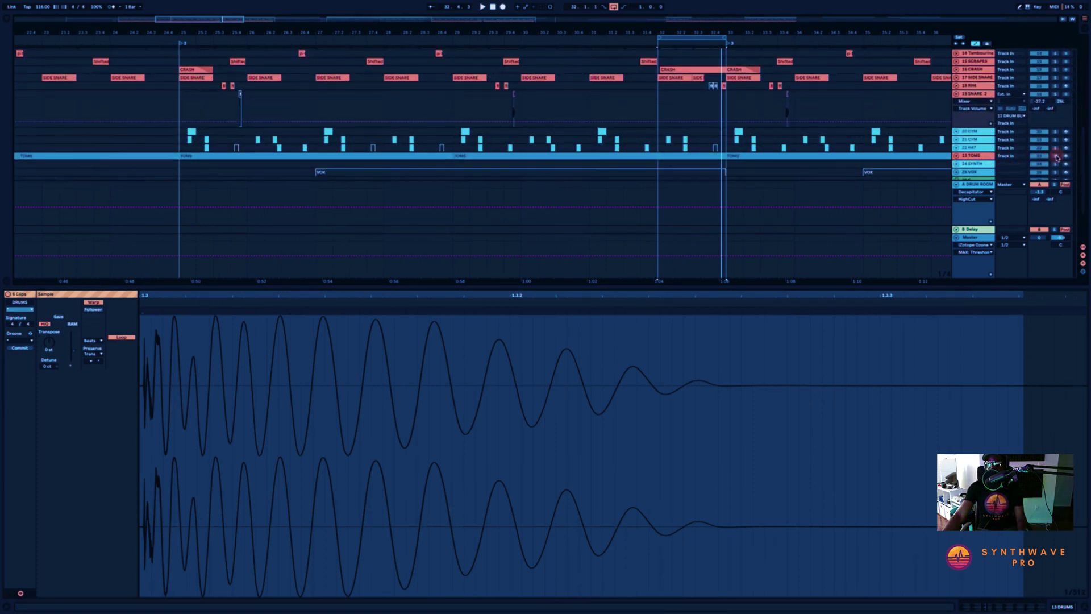
{"action": "scroll", "coordinate": [678, 93], "scroll_direction": "up", "scroll_amount": 5}
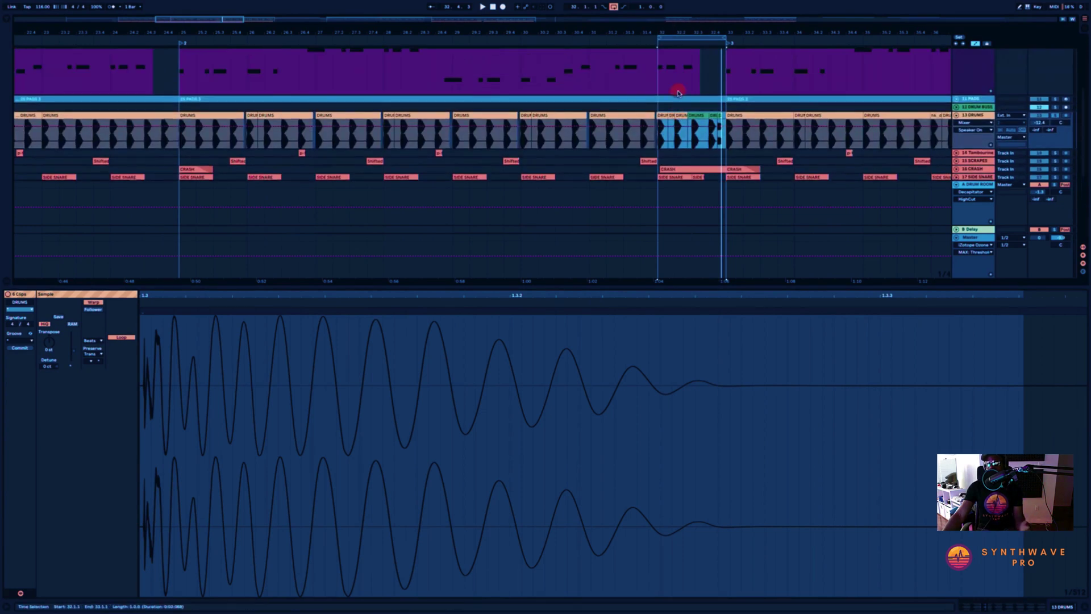
{"action": "left_click_drag", "start_coordinate": [680, 34], "coordinate": [668, 36]}
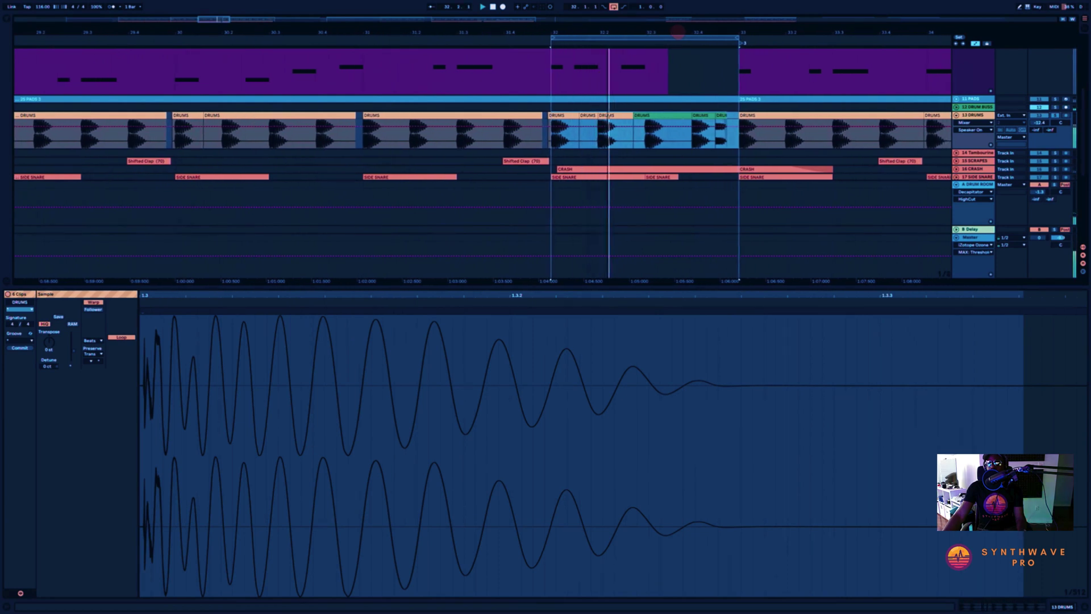
{"action": "left_click", "coordinate": [659, 117]}
{"action": "left_click", "coordinate": [726, 119], "text": "shift"}
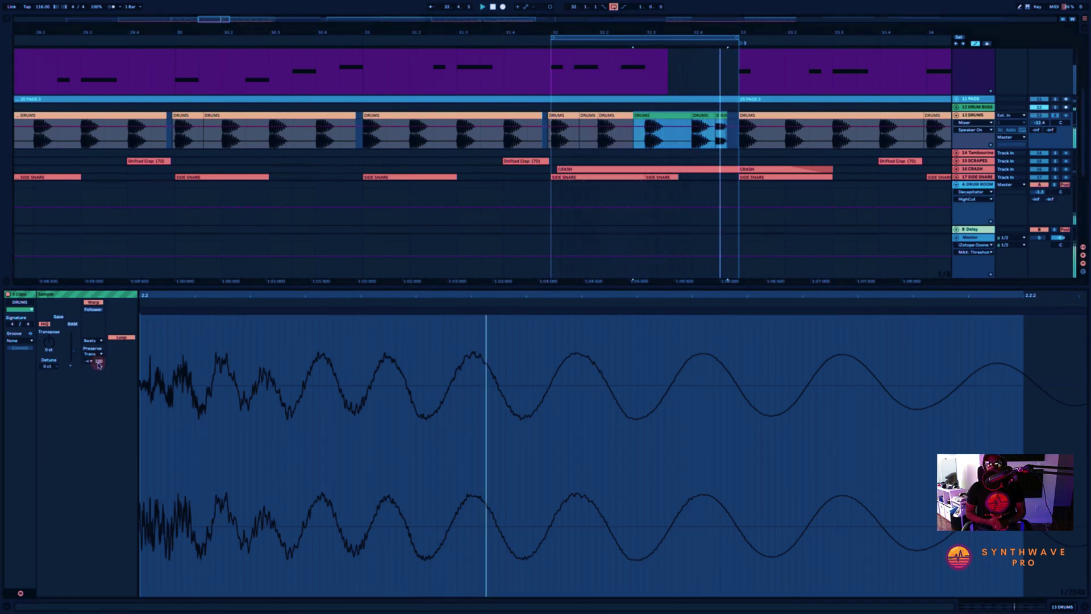
{"action": "key", "text": "plus"}
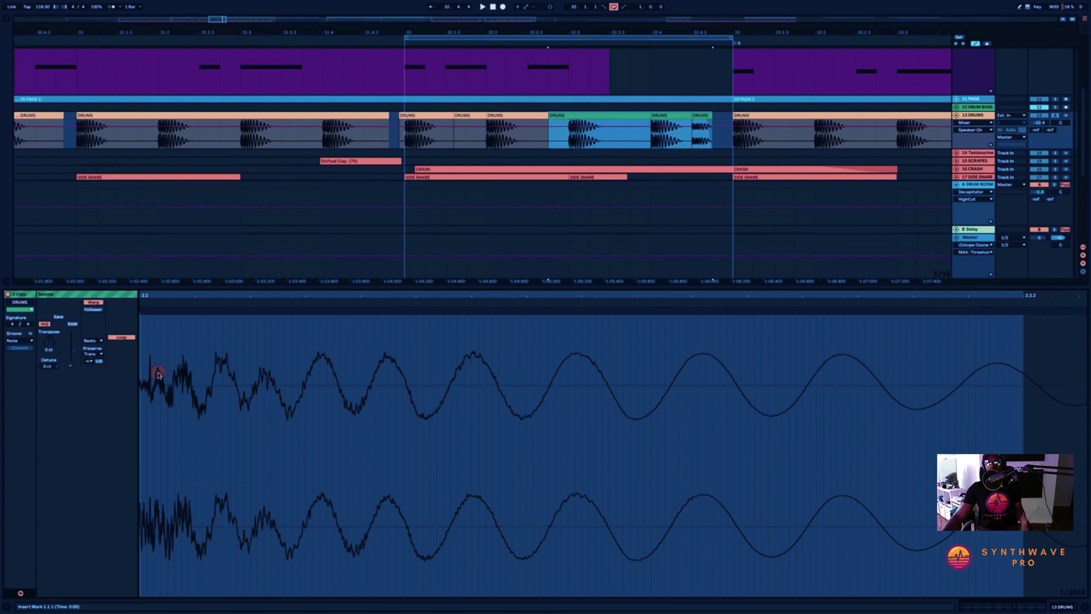
- Reselect the green drum clips before bar 33 and reduce their transient envelope below 100
{"action": "left_click", "coordinate": [699, 119]}
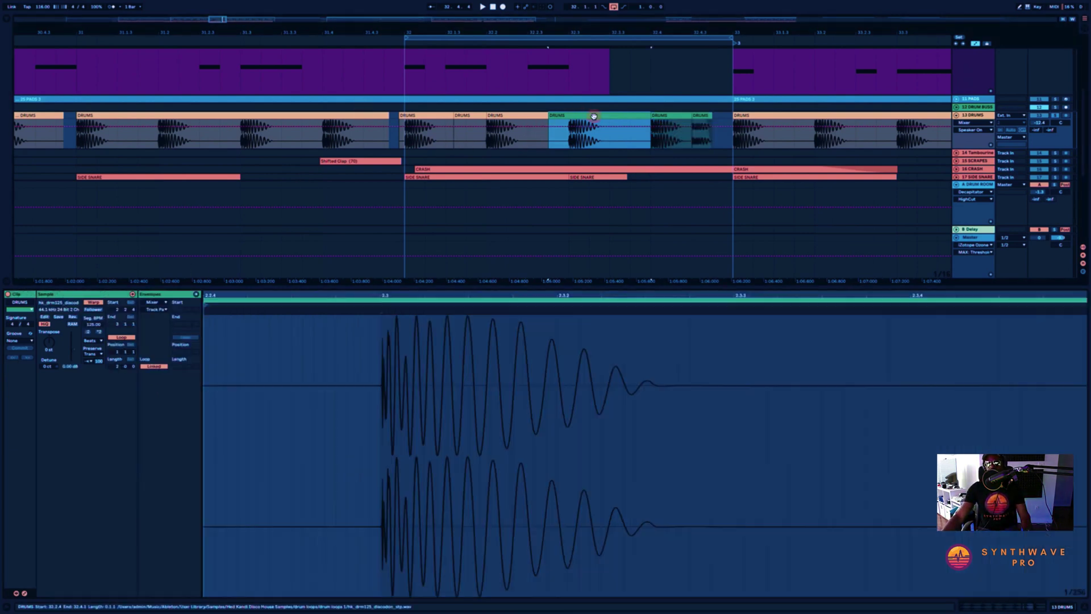
{"action": "left_click", "coordinate": [708, 118], "text": "shift"}
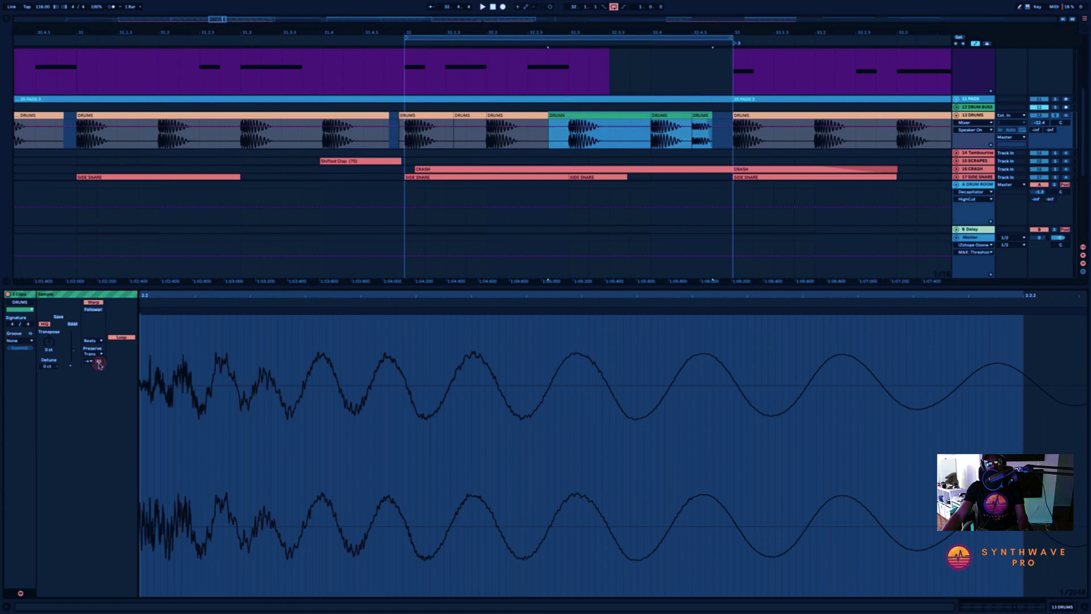
{"action": "left_click", "coordinate": [401, 149]}
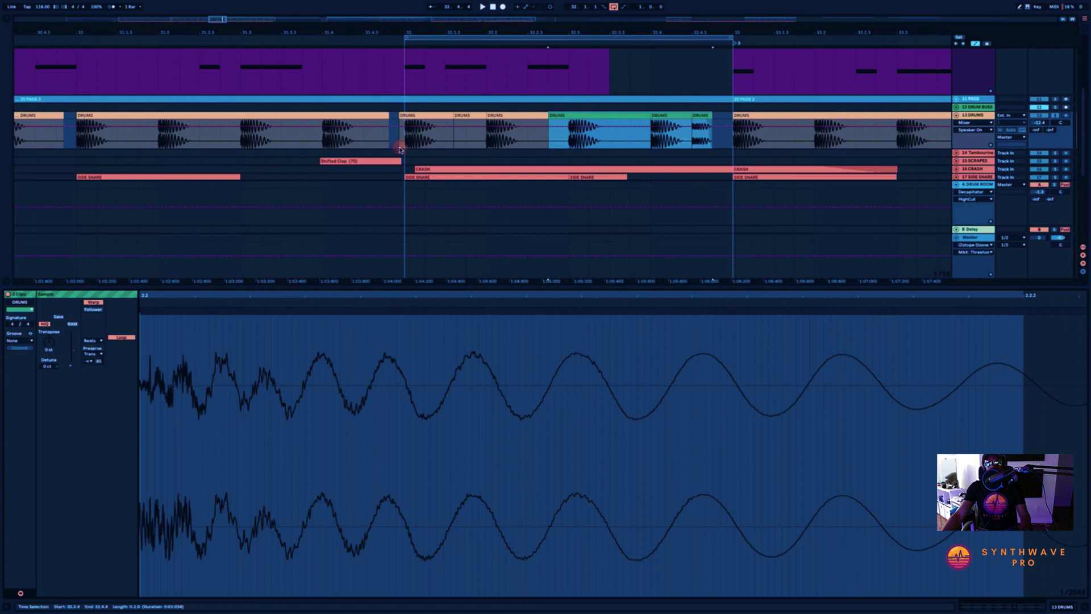
- Play the looped bar 32 while comparing the green drum clips' transient envelope at 100 with a much shorter setting
{"action": "left_click", "coordinate": [346, 36]}
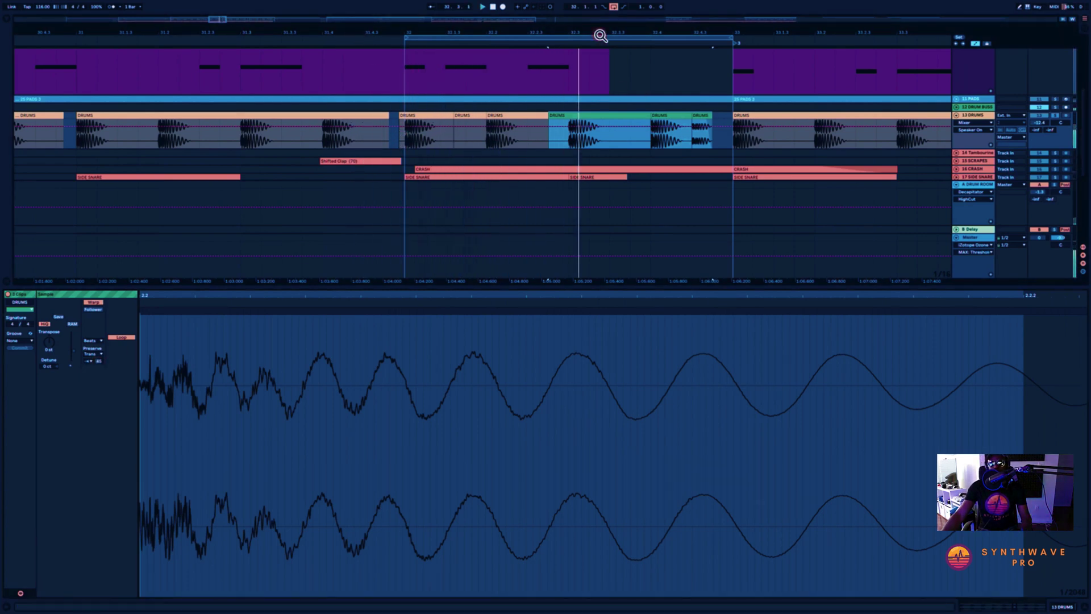
{"action": "left_click", "coordinate": [97, 362]}
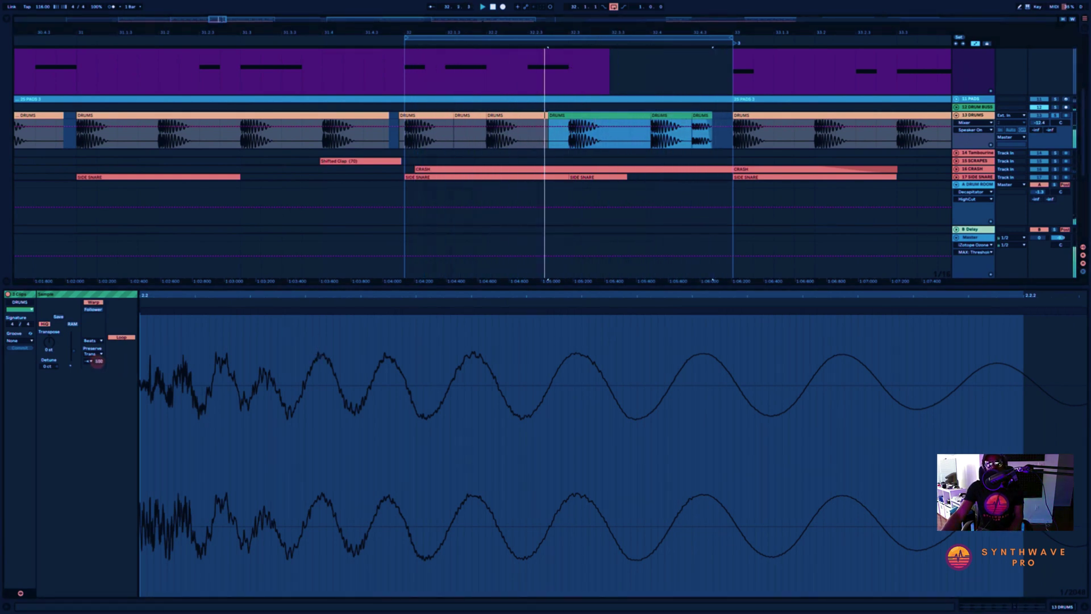
{"action": "left_click_drag", "start_coordinate": [98, 362], "coordinate": [97, 377]}
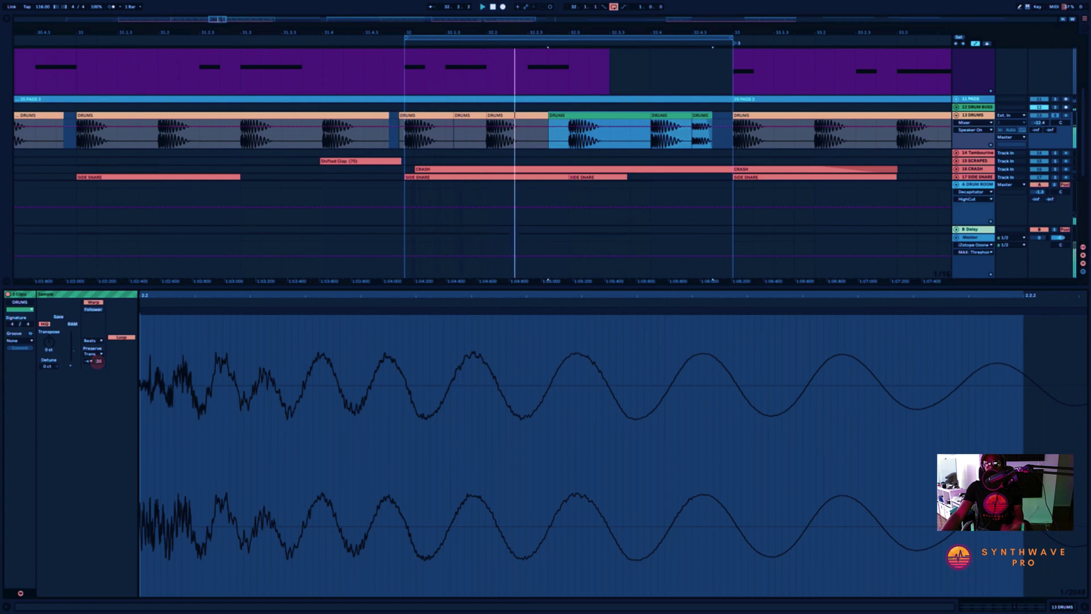
{"action": "left_click_drag", "start_coordinate": [98, 362], "coordinate": [98, 364]}
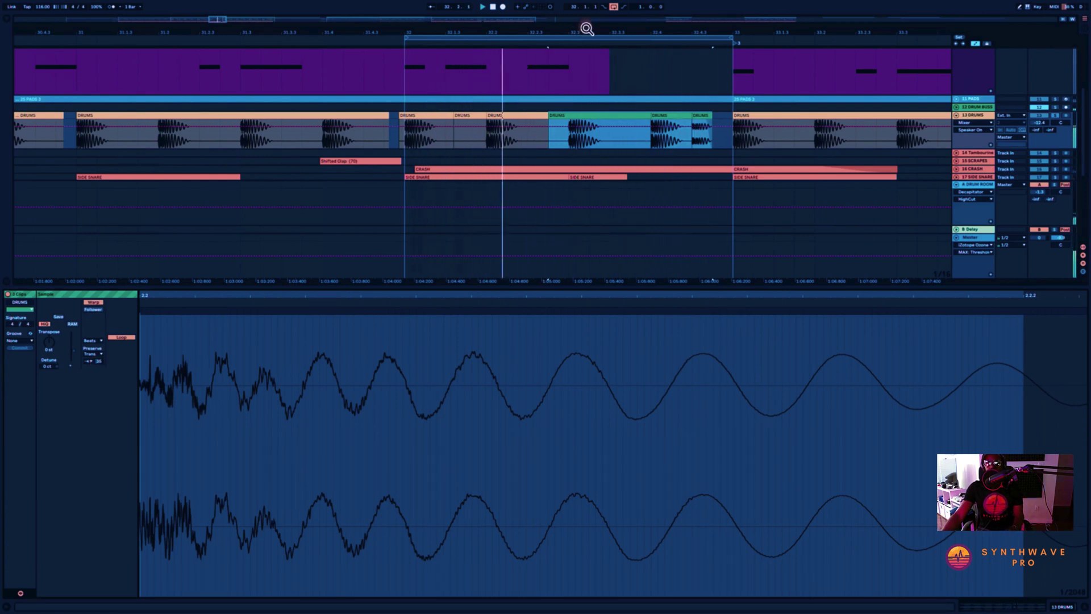
- Reselect all green drum clips before bar 33 and raise their transient envelope back to 100
{"action": "left_click", "coordinate": [607, 114]}
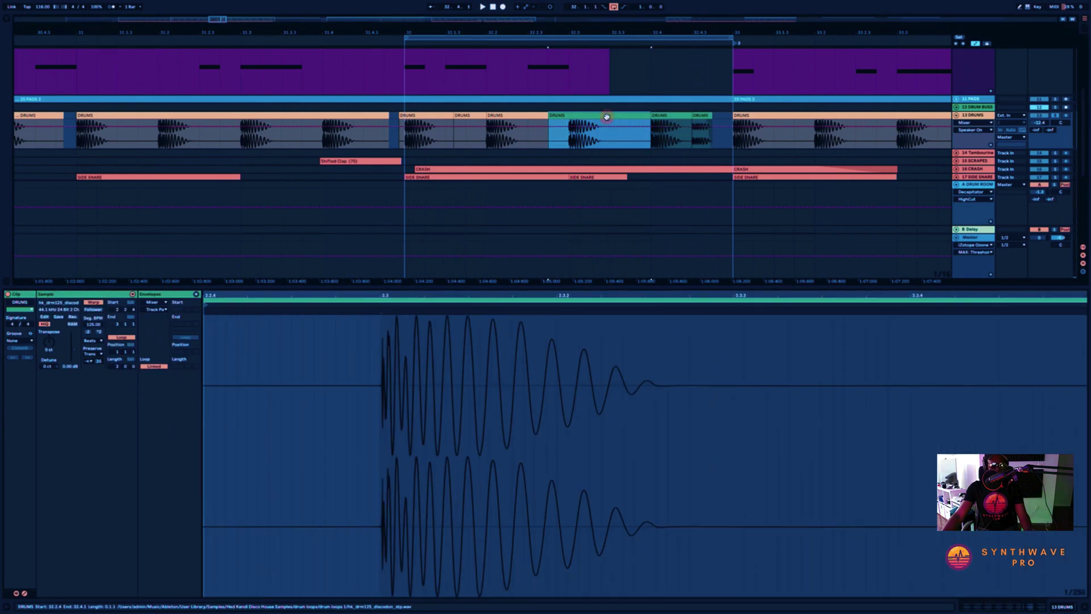
{"action": "left_click", "coordinate": [704, 117], "text": "shift"}
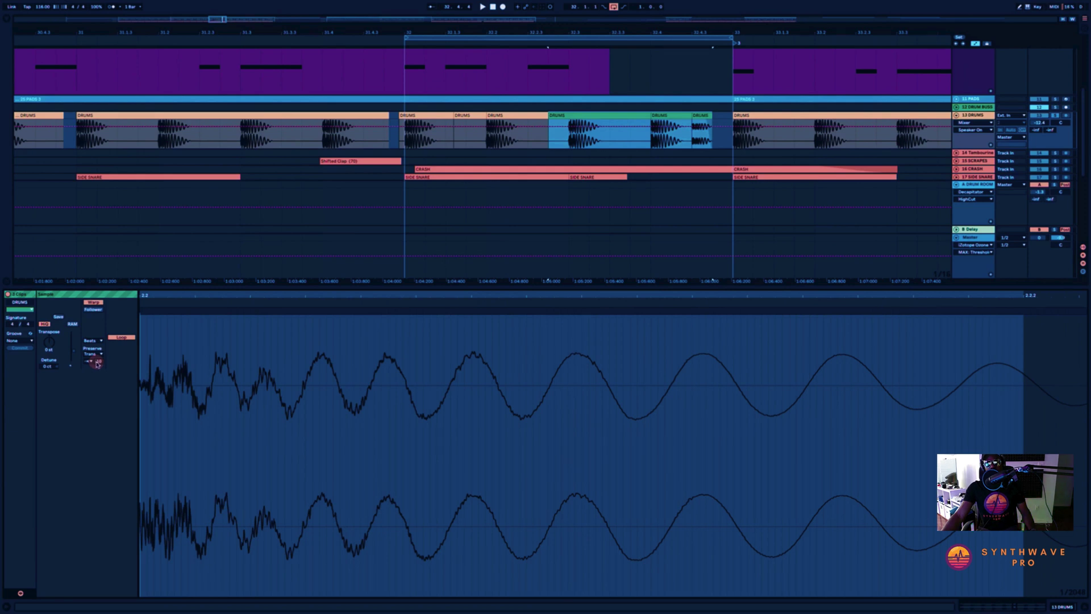
{"action": "left_click_drag", "start_coordinate": [99, 362], "coordinate": [99, 361]}
- Loop bars 29 to 33 and play them from bar 29 with the DRUMS track no longer soloed, keeping the green clips selected
{"action": "left_click_drag", "start_coordinate": [455, 34], "coordinate": [322, 38]}
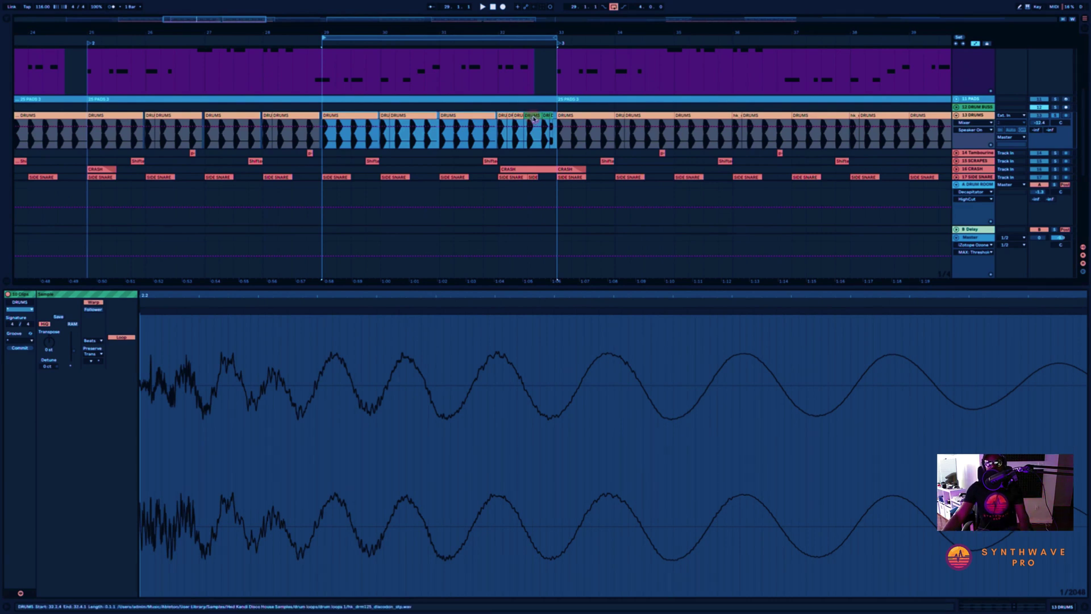
{"action": "left_click", "coordinate": [533, 114]}
{"action": "left_click", "coordinate": [549, 115], "text": "shift"}
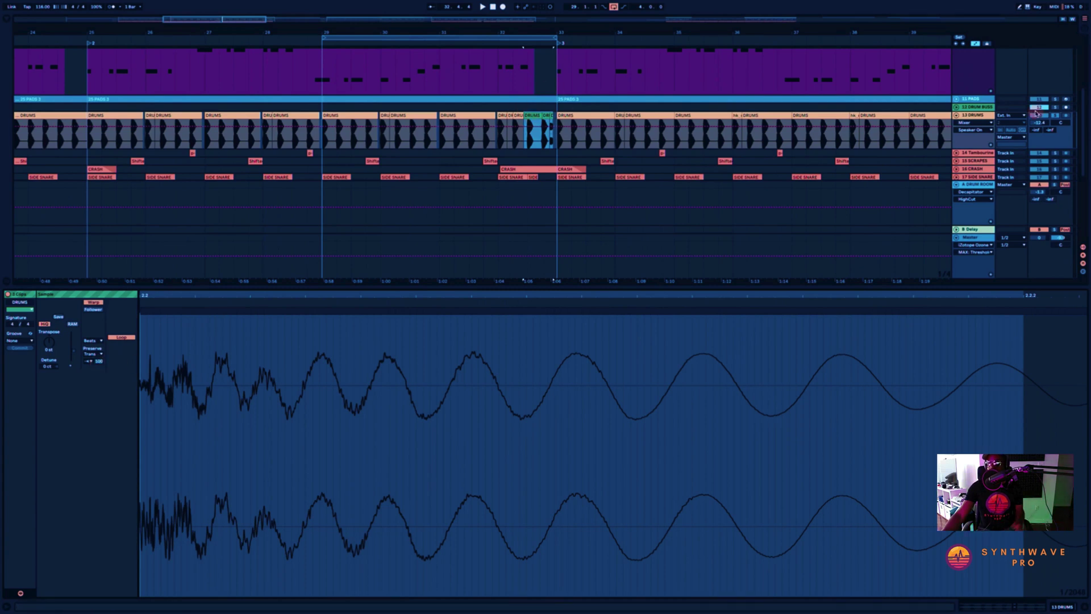
{"action": "left_click", "coordinate": [1055, 116]}
{"action": "left_click", "coordinate": [320, 40]}
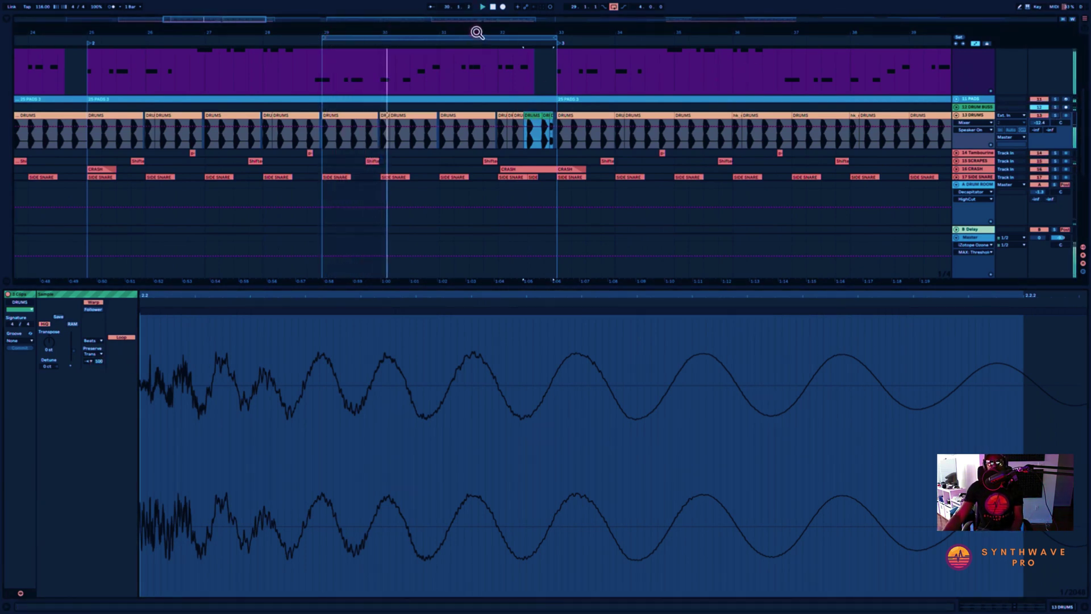
- Reselect the green fill clips during playback and shorten their transient envelope well below 100
{"action": "scroll", "coordinate": [483, 31], "scroll_direction": "up", "scroll_amount": 3}
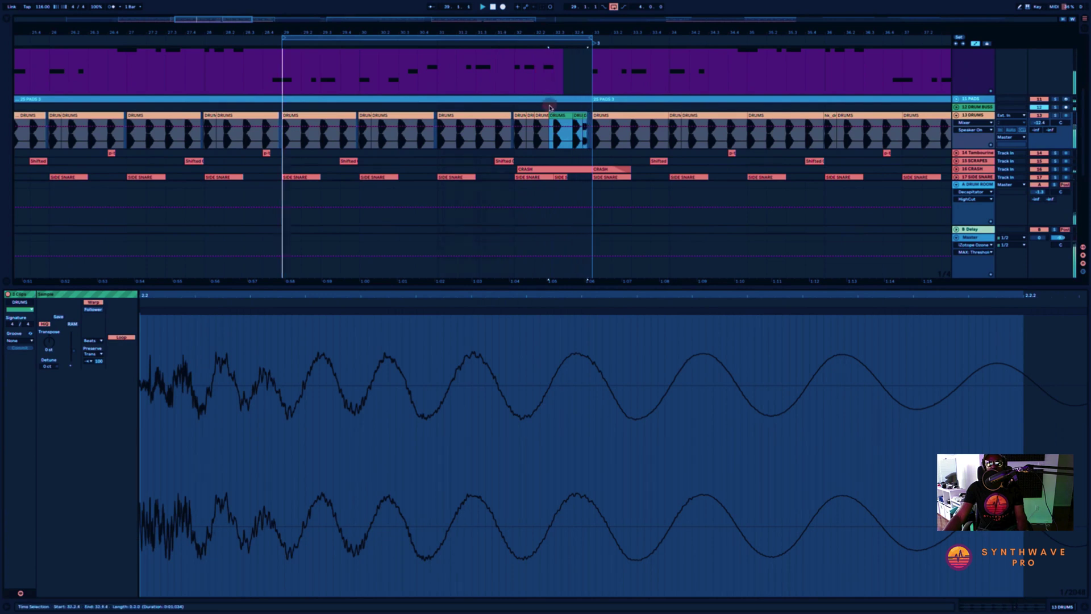
{"action": "left_click", "coordinate": [583, 117]}
{"action": "left_click", "coordinate": [583, 116], "text": "shift"}
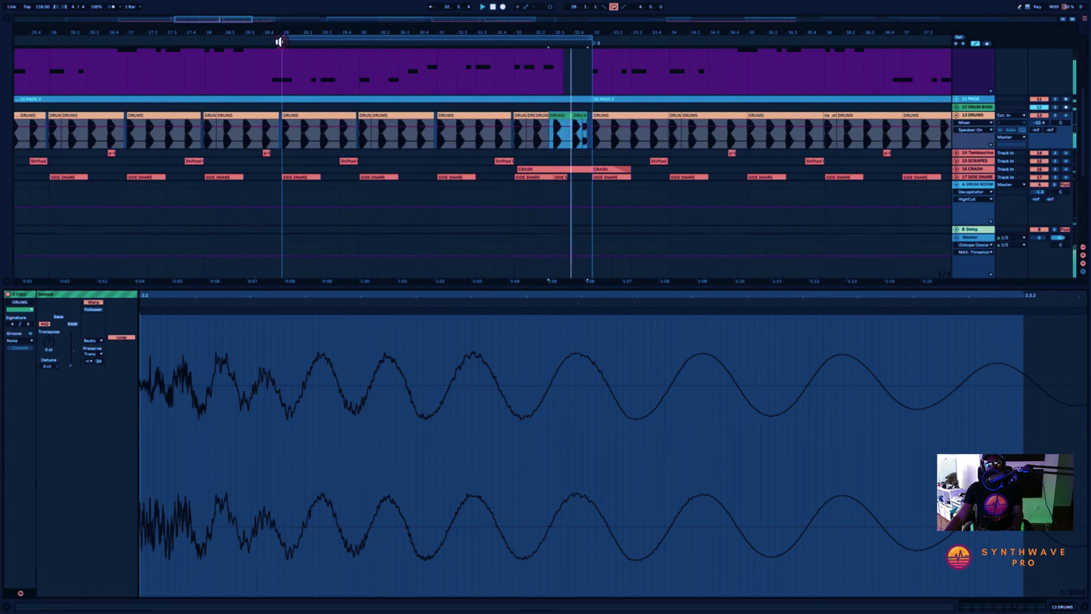
- Shorten the playback loop to bar 32 only and reselect the green drum clips in it
{"action": "left_click_drag", "start_coordinate": [283, 38], "coordinate": [515, 57]}
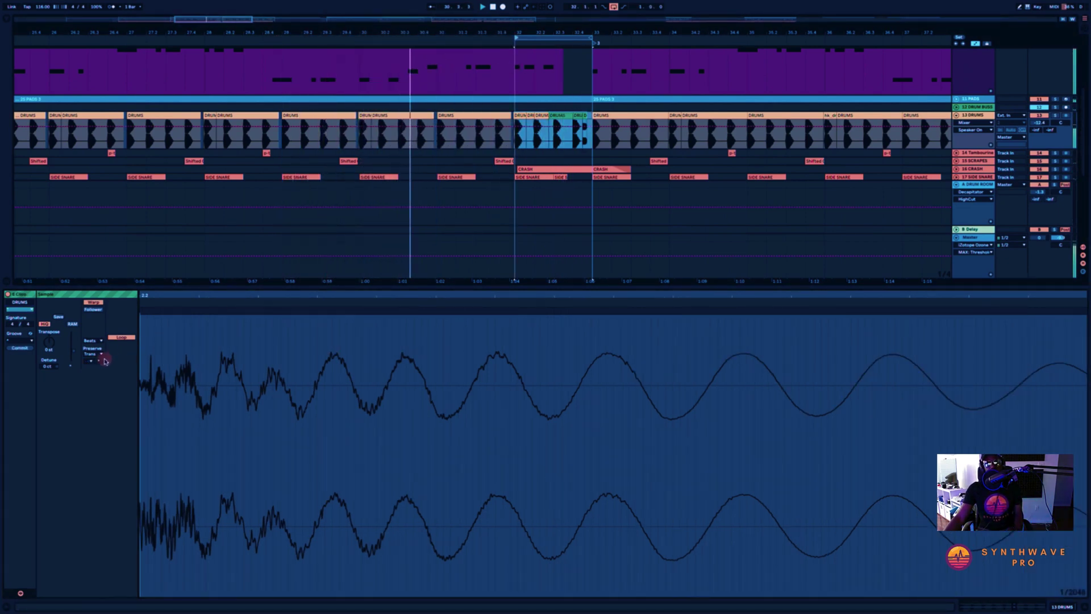
{"action": "left_click", "coordinate": [584, 116]}
{"action": "left_click", "coordinate": [583, 116], "text": "shift"}
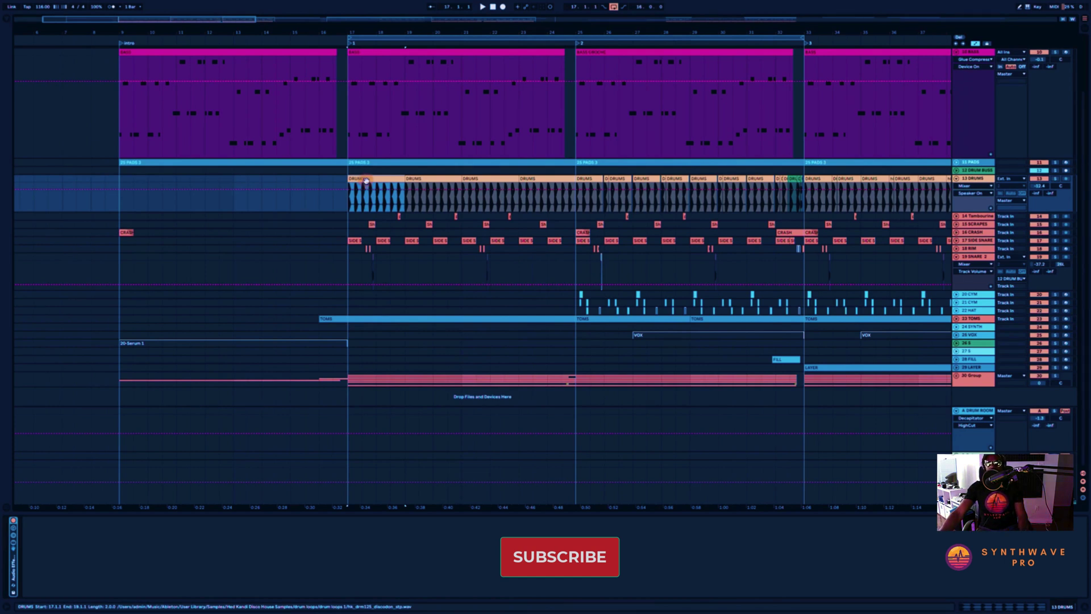
- Copy the DRUMS clip from bar 17 to bar 9, duplicate it up to bar 17 and consolidate the copies into one clip
{"action": "left_click_drag", "start_coordinate": [369, 180], "coordinate": [168, 181]}
{"action": "key", "text": "ctrl+d"}
{"action": "key", "text": "ctrl+d"}
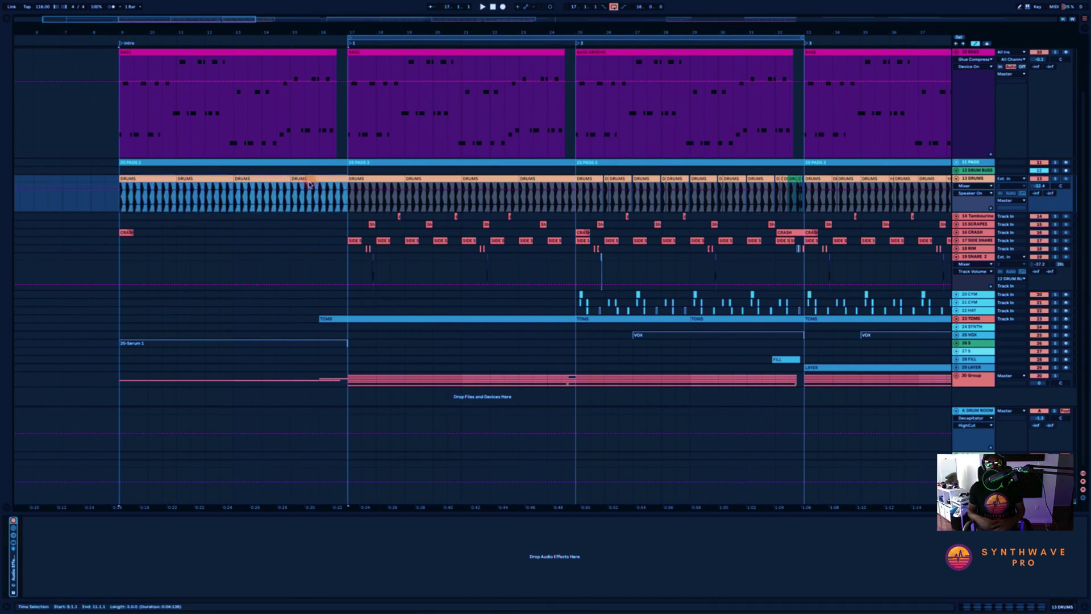
{"action": "key", "text": "ctrl+j"}
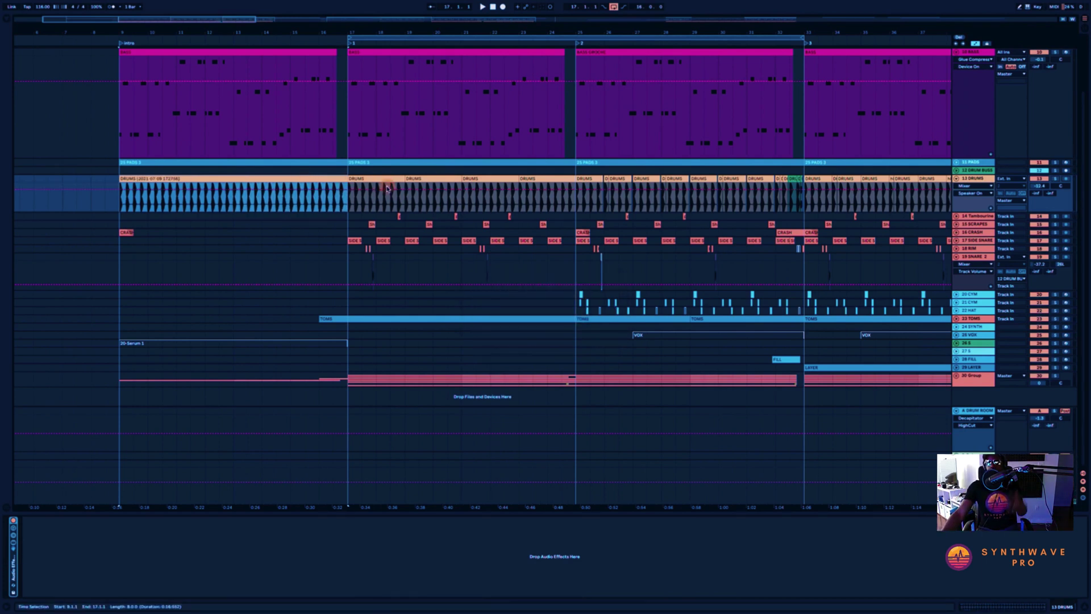
- Deactivate the intro's BASS clip and show the sample settings of the consolidated intro drum clip
{"action": "double_click", "coordinate": [314, 180]}
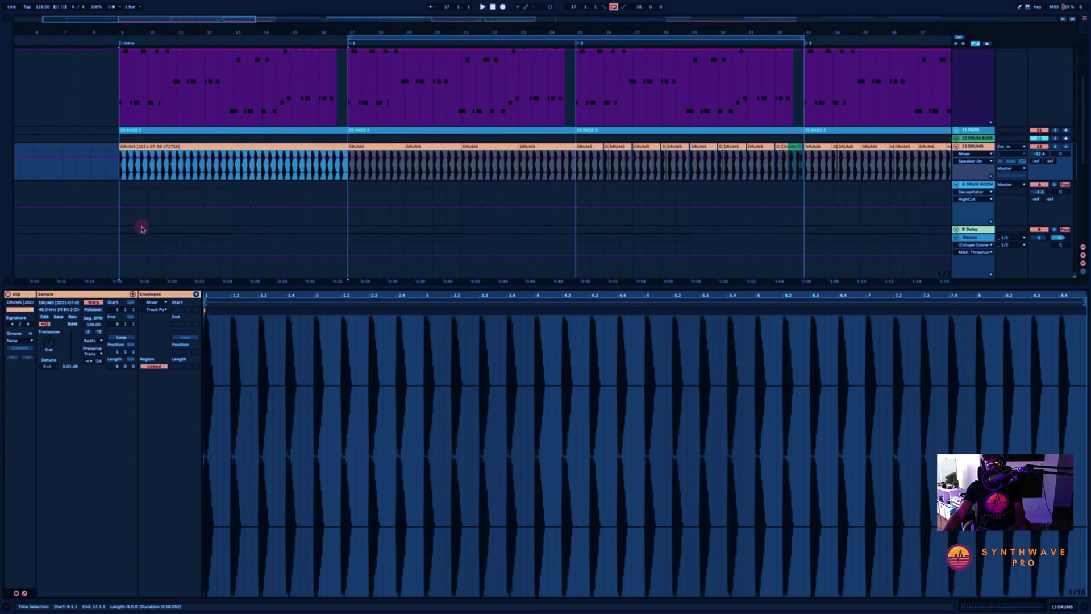
{"action": "left_click", "coordinate": [156, 160]}
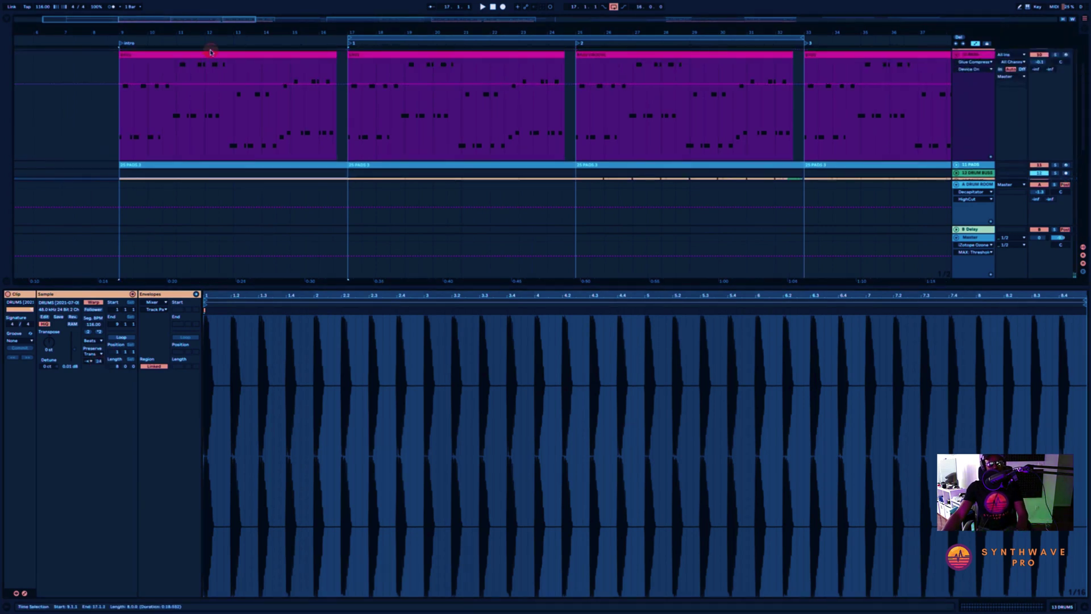
{"action": "left_click", "coordinate": [209, 56]}
{"action": "key", "text": "0"}
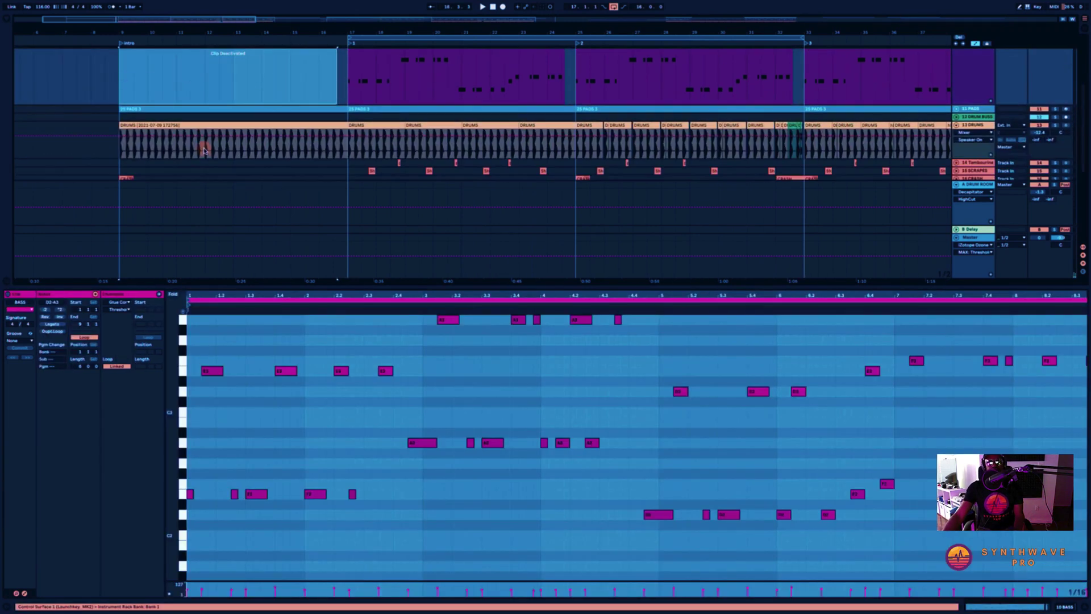
{"action": "left_click", "coordinate": [183, 125]}
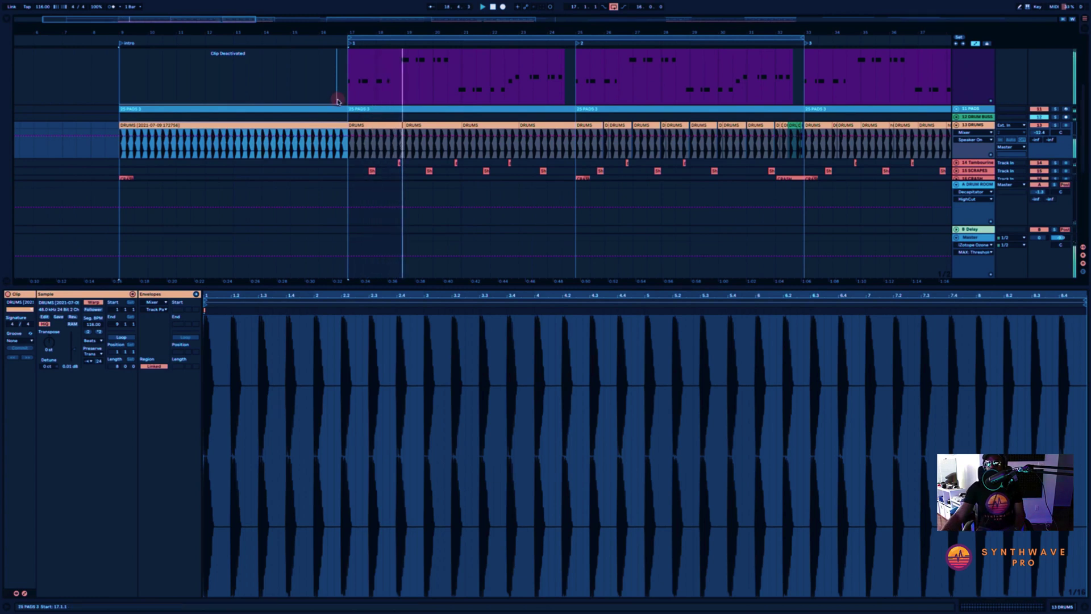
- Play the drums from bar 15 across bar 17 and compare the consolidated intro clip with the original DRUMS clip
{"action": "key", "text": "space"}
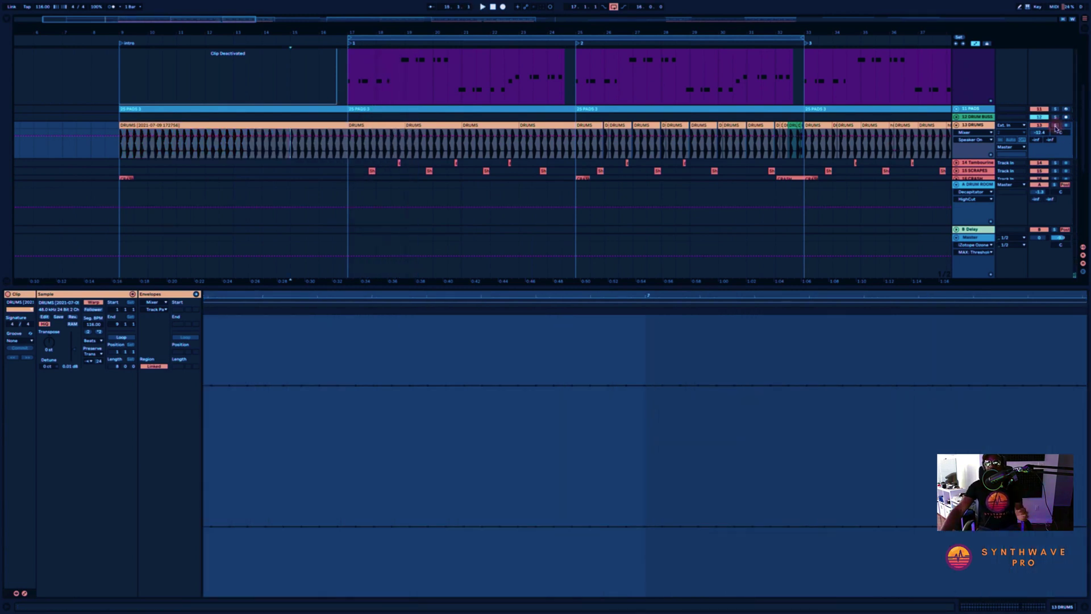
{"action": "left_click", "coordinate": [511, 139]}
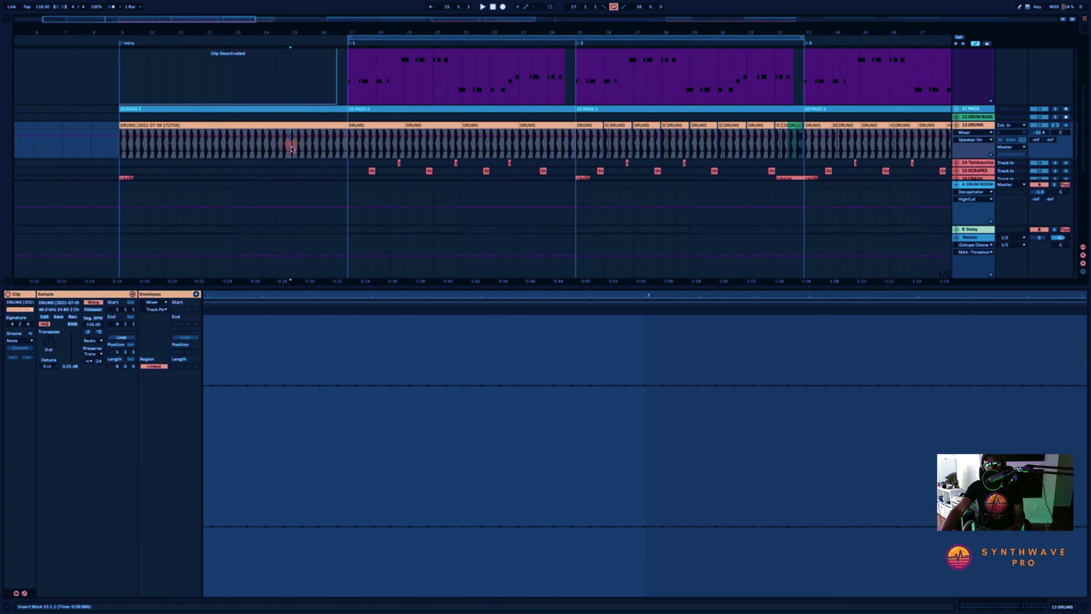
{"action": "left_click_drag", "start_coordinate": [290, 148], "coordinate": [409, 149]}
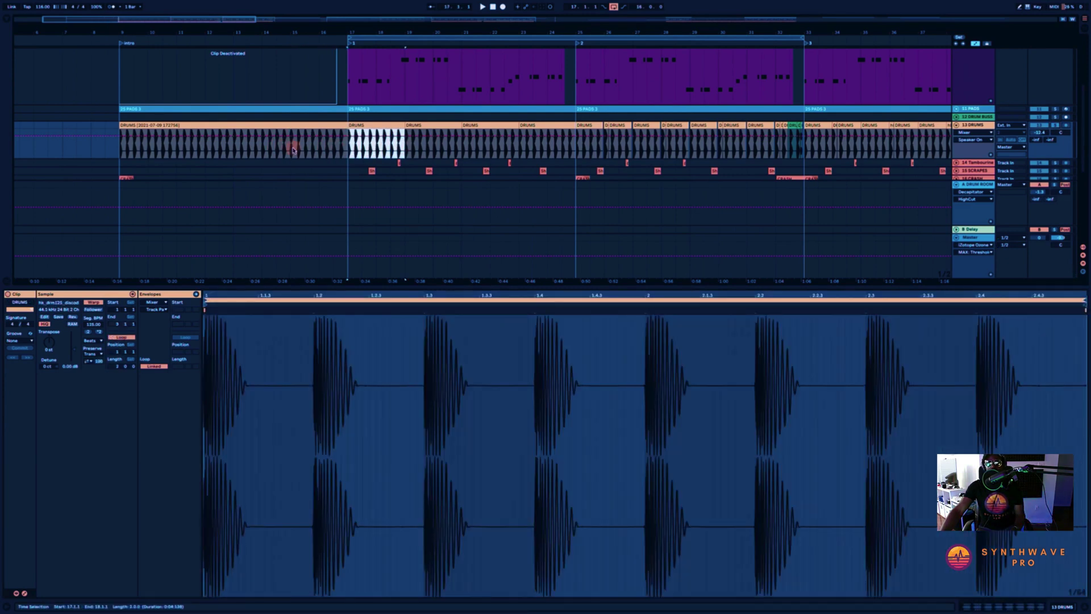
{"action": "left_click", "coordinate": [291, 149]}
{"action": "key", "text": "space"}
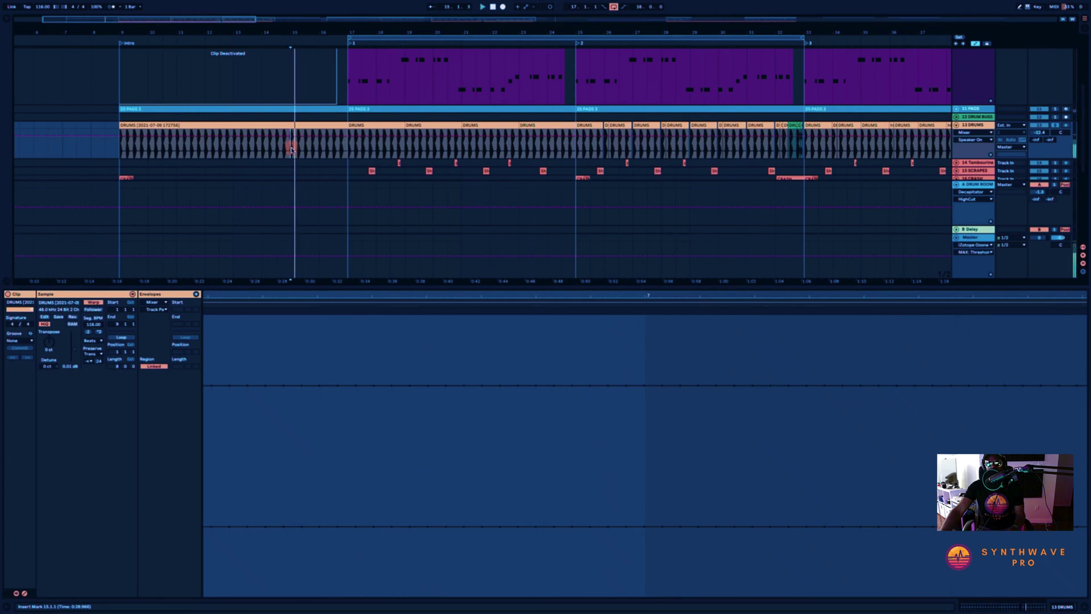
{"action": "left_click", "coordinate": [316, 126]}
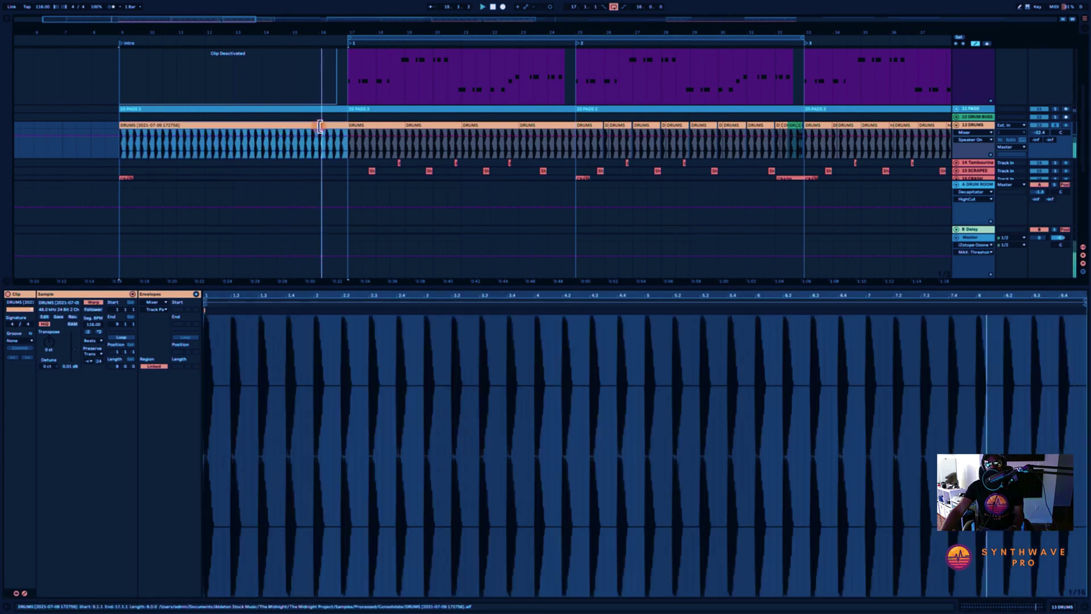
{"action": "left_click", "coordinate": [361, 126]}
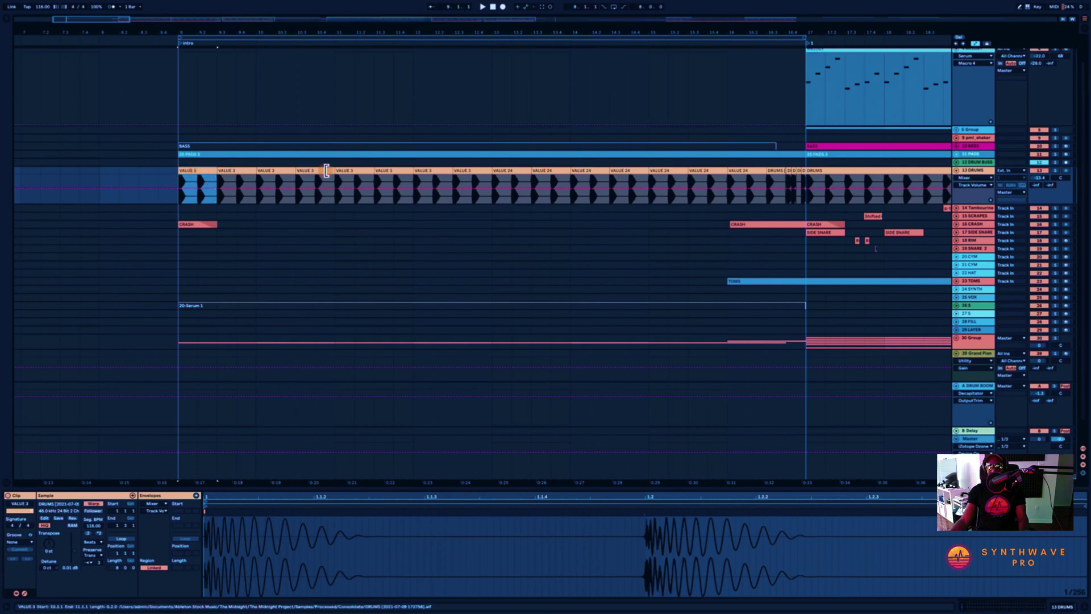
- Select the VALUE 3 clips up to bar 13 and the VALUE 24 clips after it to compare their transient envelopes
{"action": "left_click", "coordinate": [475, 172], "text": "shift"}
{"action": "left_click", "coordinate": [147, 528]}
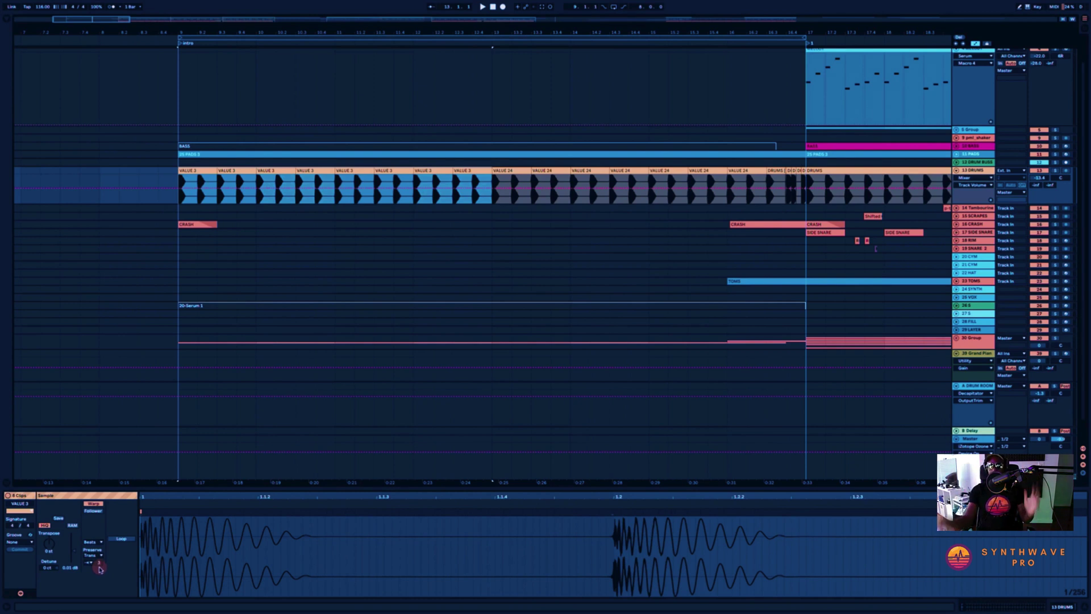
{"action": "left_click", "coordinate": [526, 178]}
{"action": "left_click", "coordinate": [629, 173], "text": "shift"}
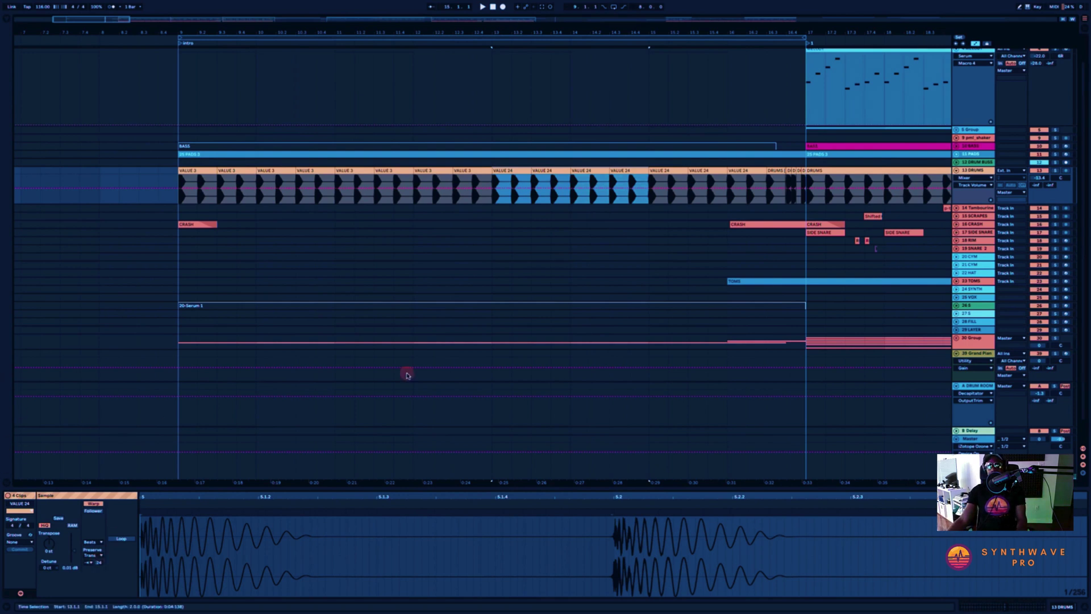
- Solo the DRUMS track, play the intro from bar 9 and extend the loop beyond bar 17 to about bar 19
{"action": "left_click", "coordinate": [1055, 170]}
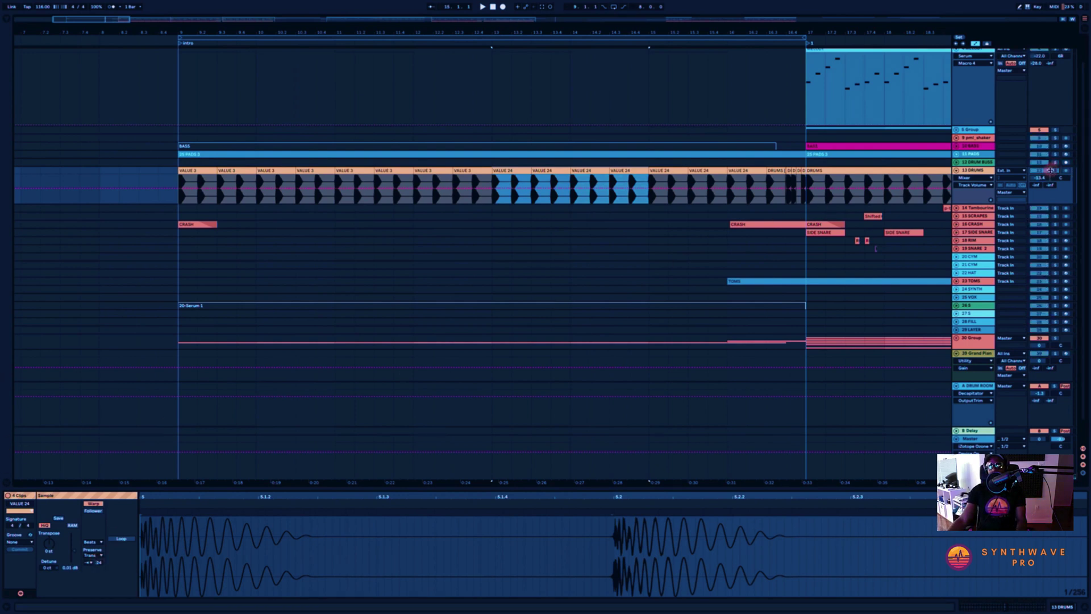
{"action": "left_click", "coordinate": [182, 199]}
{"action": "key", "text": "space"}
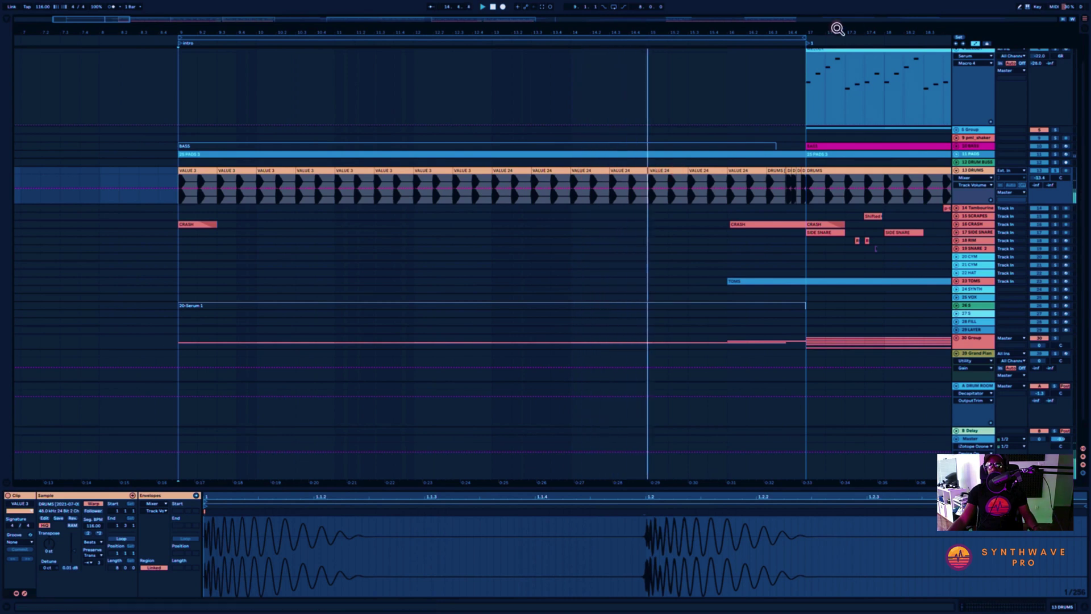
{"action": "left_click_drag", "start_coordinate": [836, 29], "coordinate": [637, 34]}
{"action": "left_click", "coordinate": [628, 180], "text": "shift"}
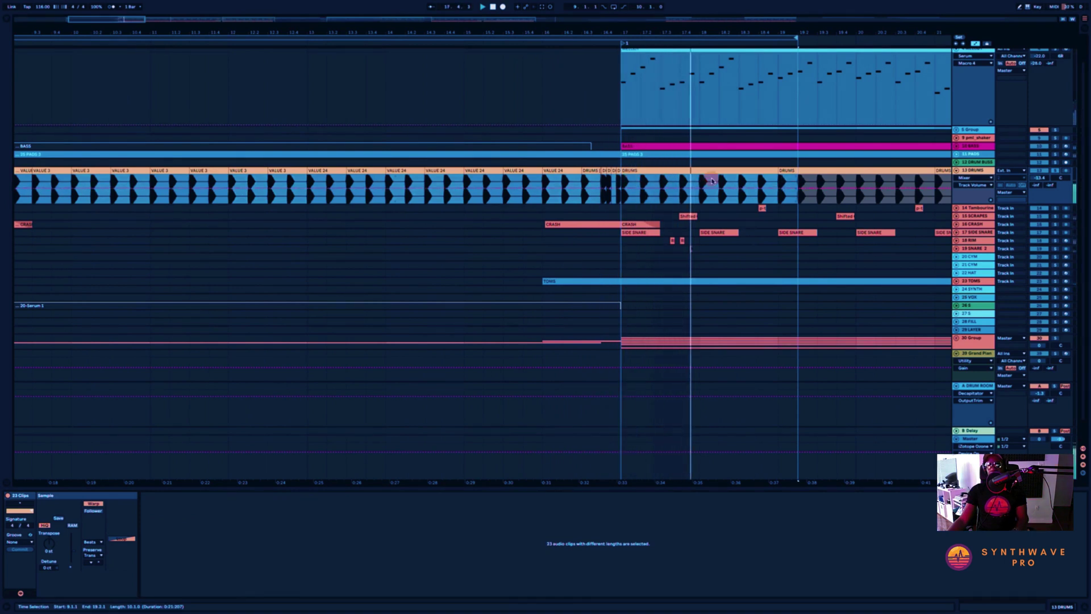
{"action": "left_click_drag", "start_coordinate": [677, 38], "coordinate": [233, 471]}
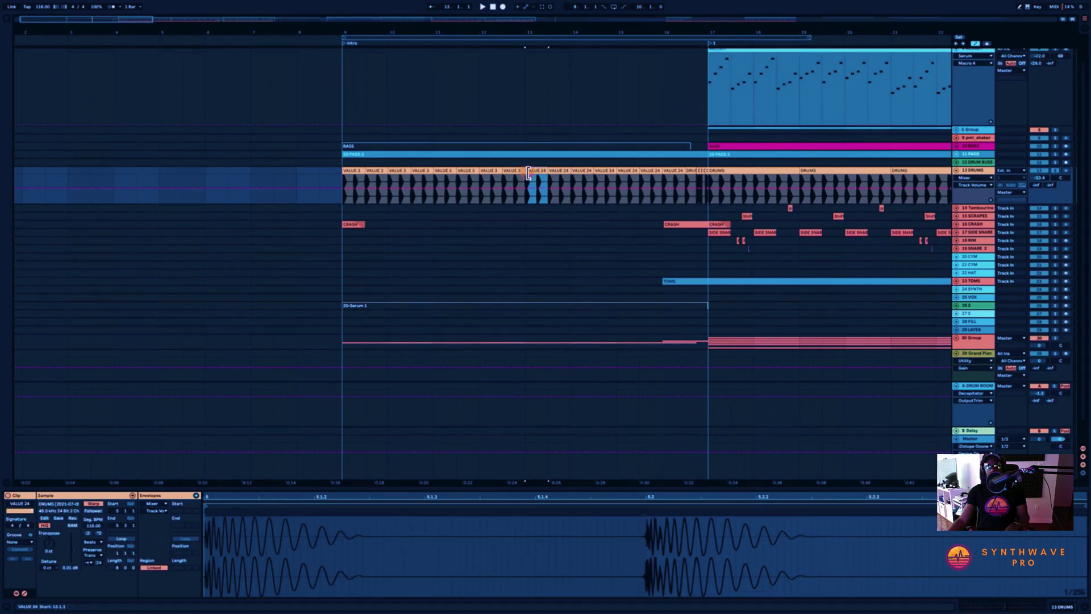
- Play the intro from bar 9 and inspect a VALUE 3 clip, a VALUE 24 clip and the DRUMS clip at bar 17
{"action": "left_click", "coordinate": [351, 169]}
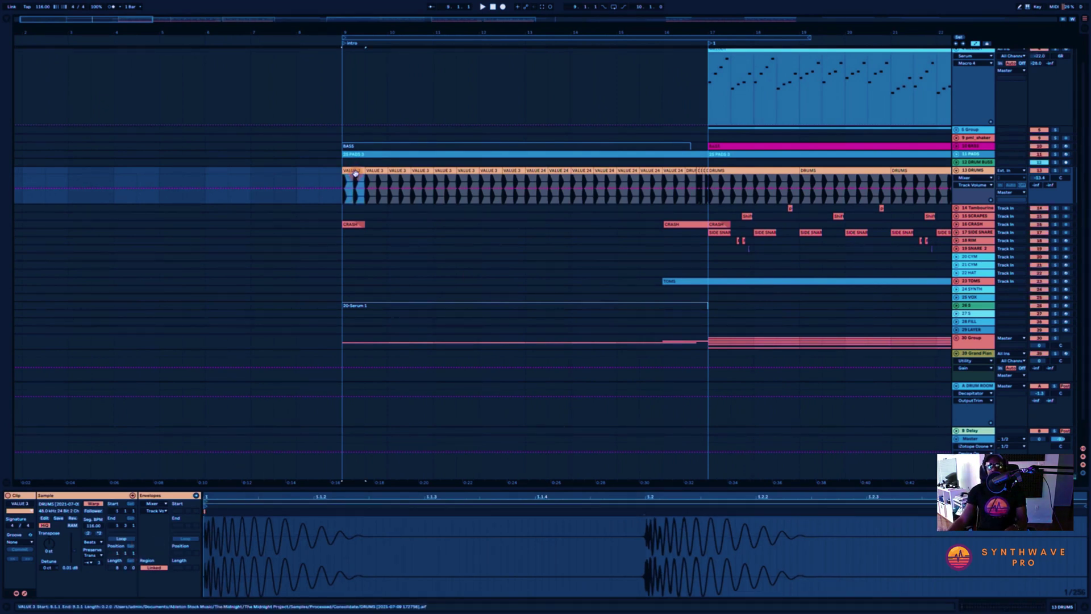
{"action": "key", "text": "space"}
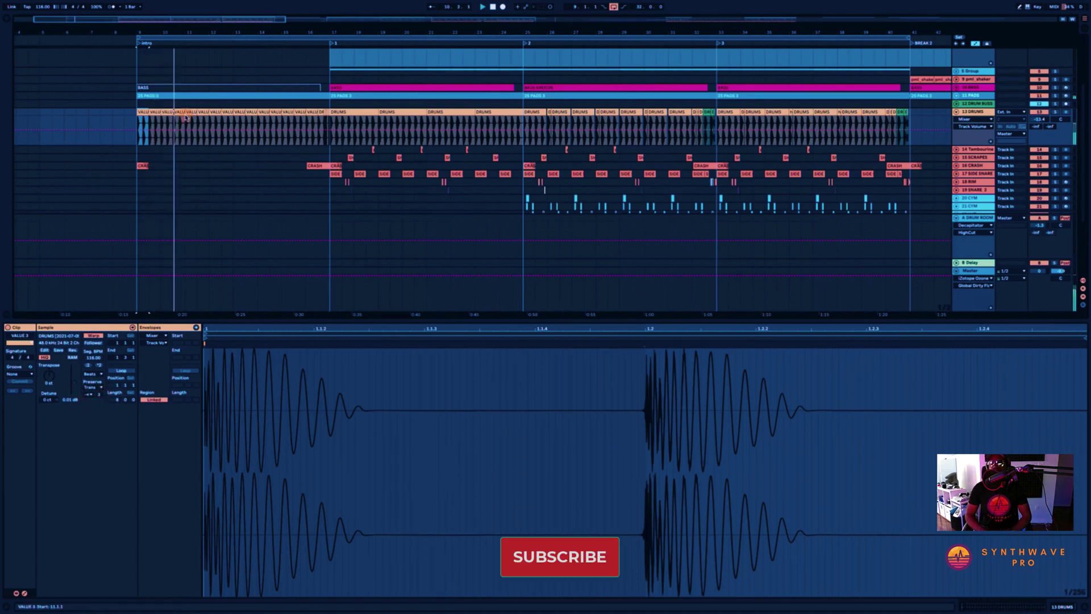
{"action": "left_click", "coordinate": [240, 112]}
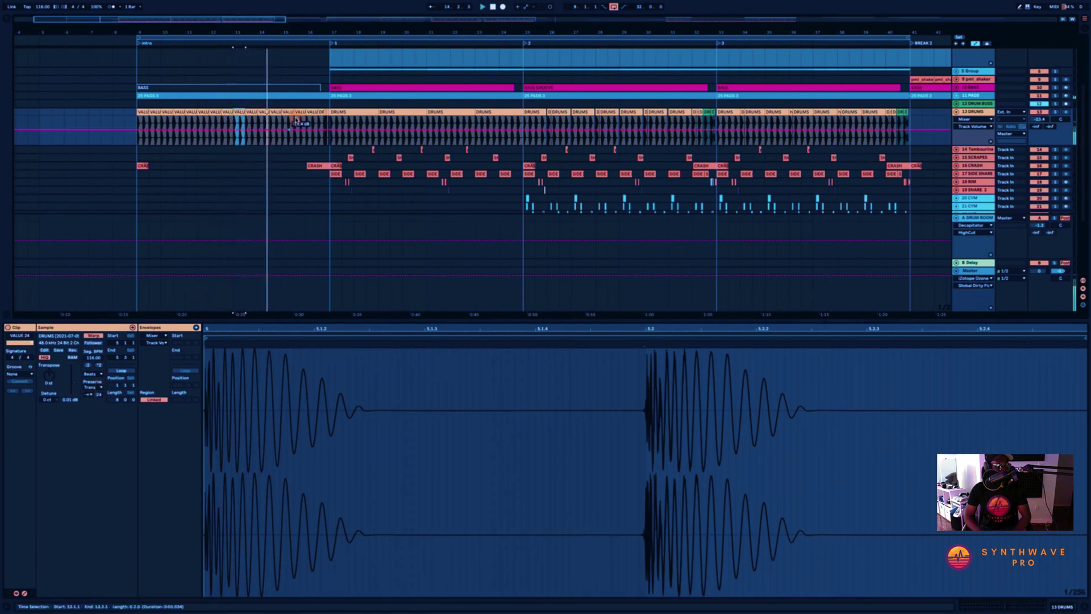
{"action": "left_click", "coordinate": [354, 112]}
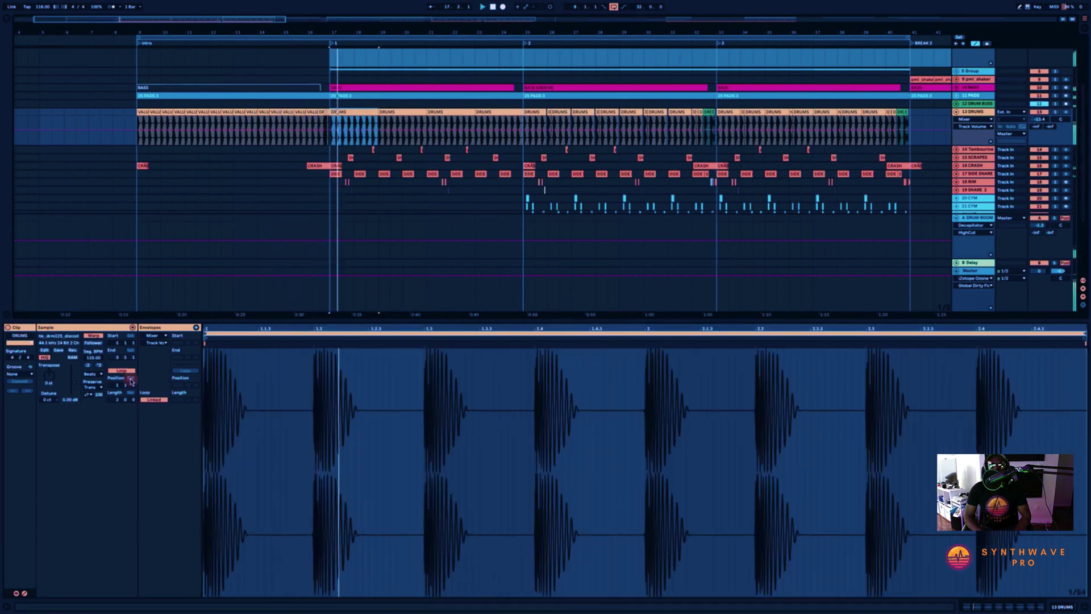